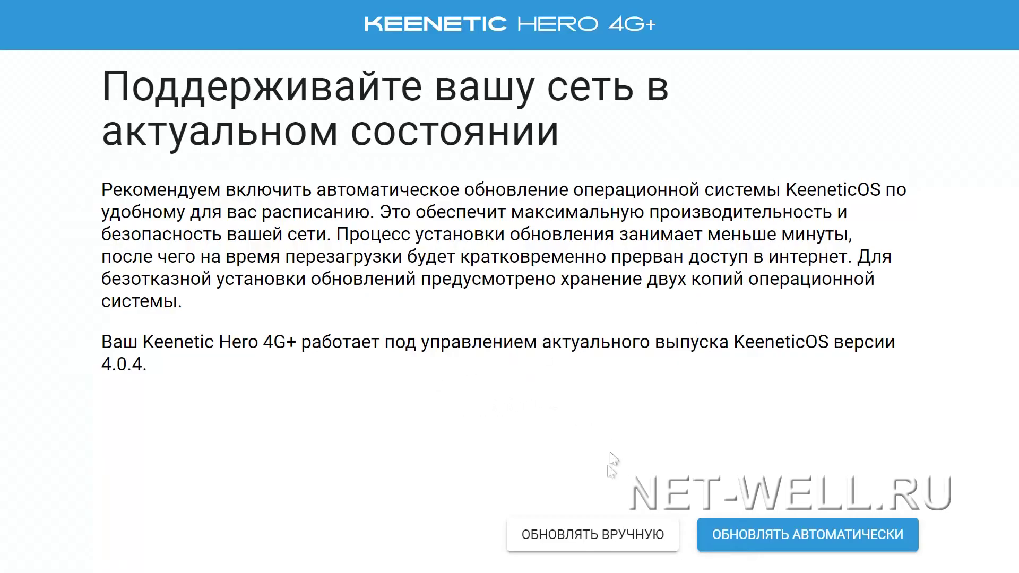
- Enable automatic KeeneticOS updates, accepting the proposed schedule of every weekday from 01:00 to 06:00
click(772, 535)
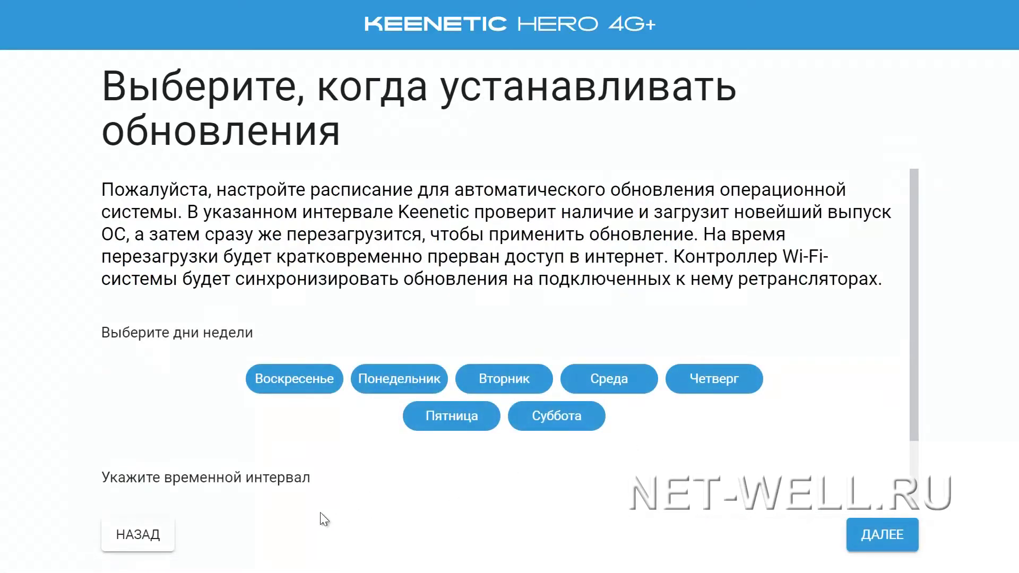
scroll(685, 398, down, 2)
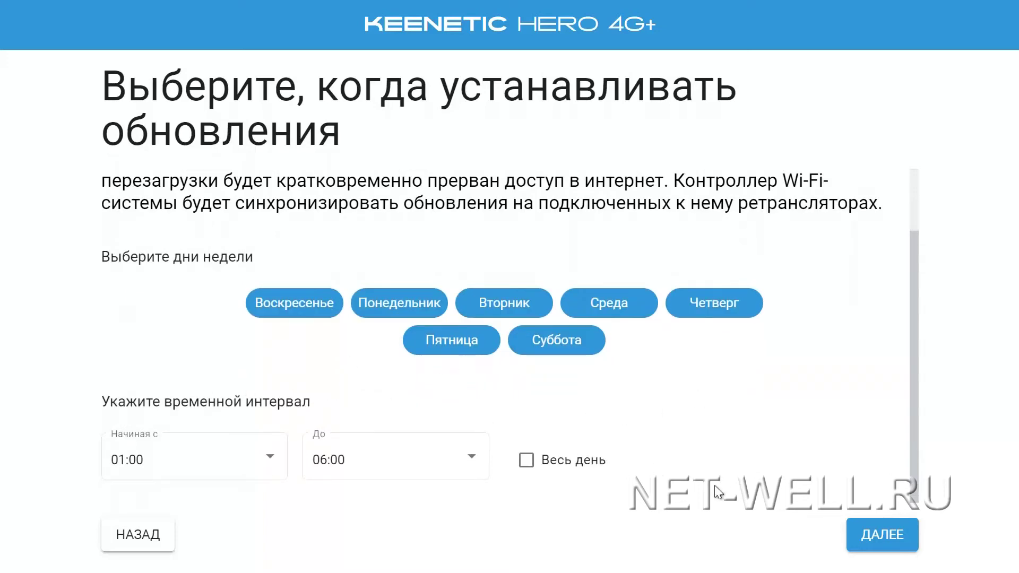
click(875, 534)
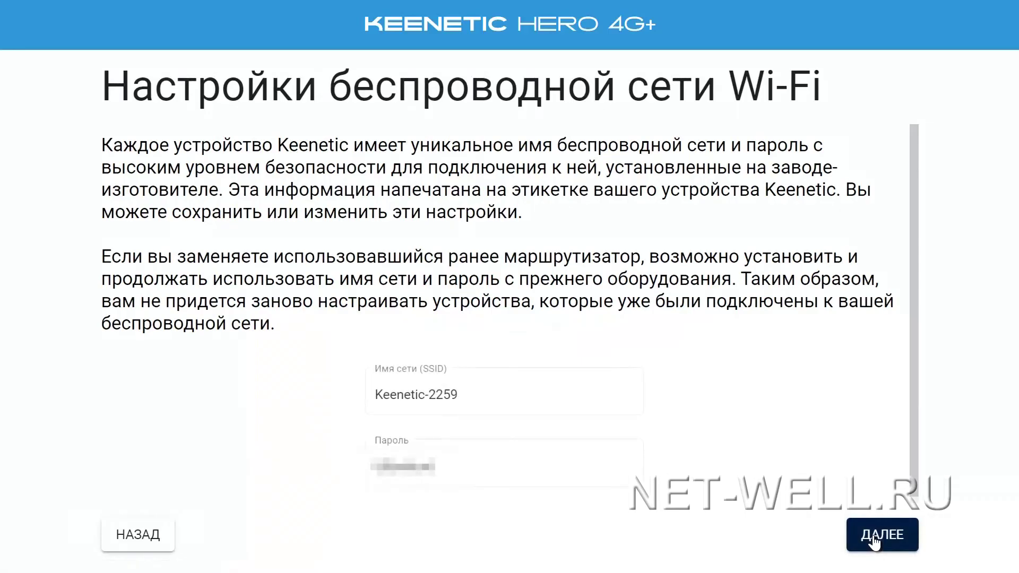
- Review the Wi-Fi network name and password fields and accept the factory wireless settings
click(594, 449)
click(462, 397)
click(480, 457)
click(881, 536)
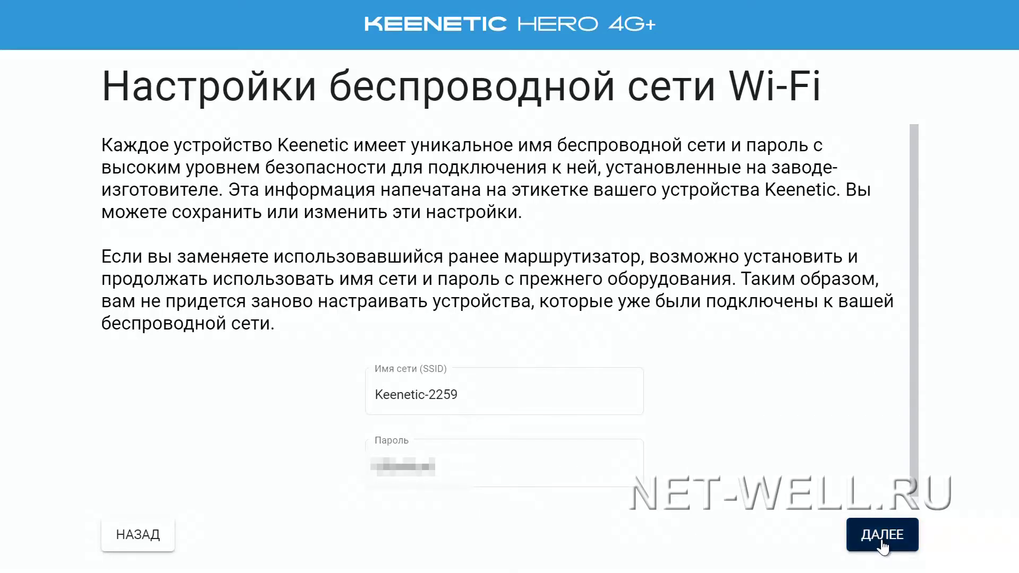
scroll(882, 546, down, 1)
click(882, 536)
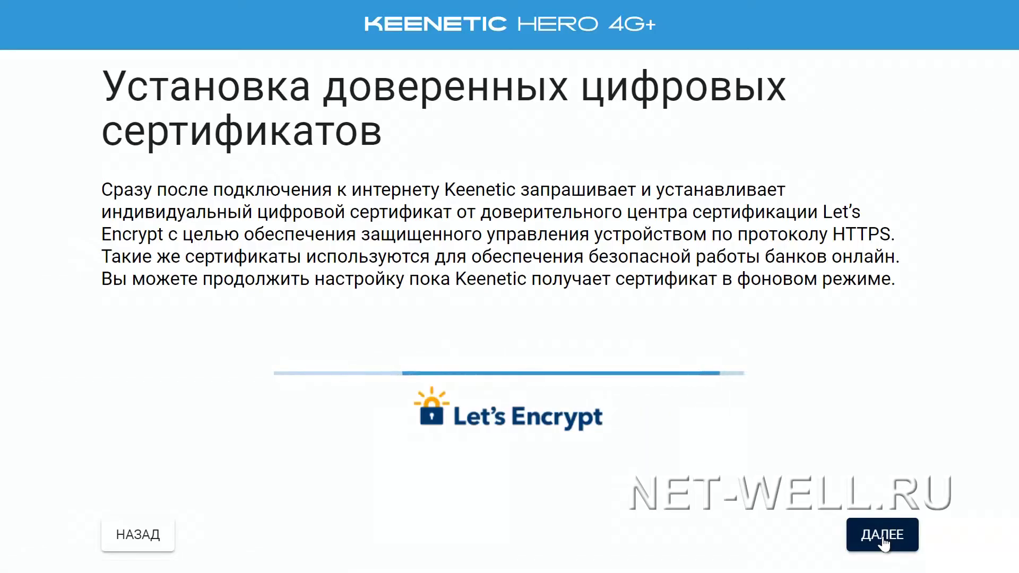
- Complete the setup wizard from the digital certificates page onward and skip the Wi-Fi system offer
click(881, 535)
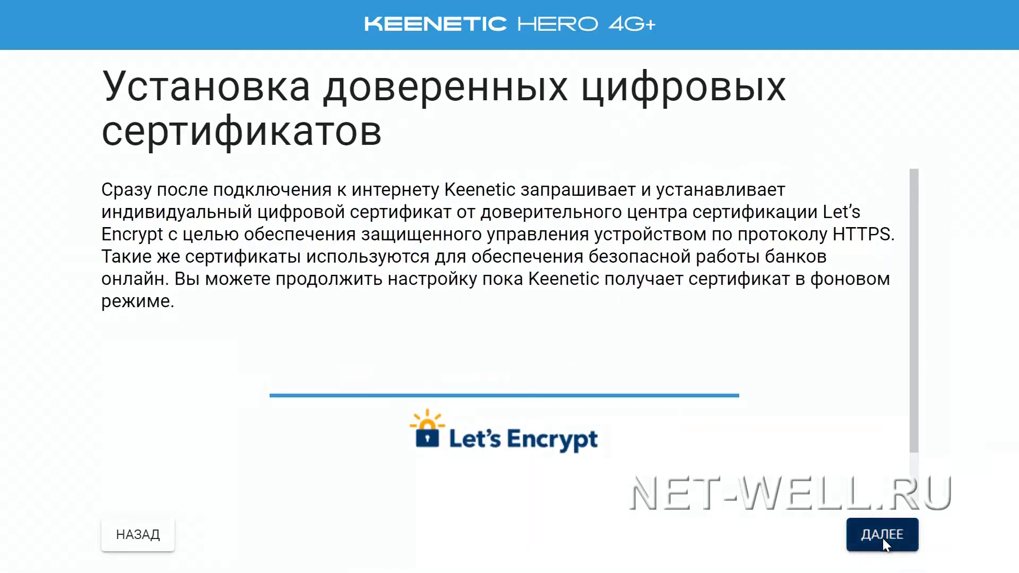
click(885, 547)
click(716, 537)
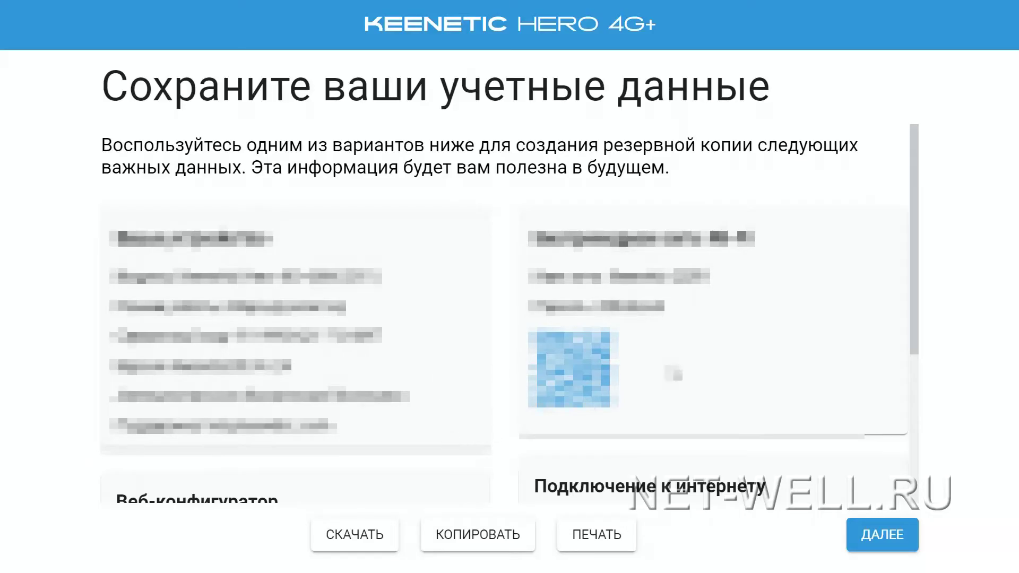
click(878, 537)
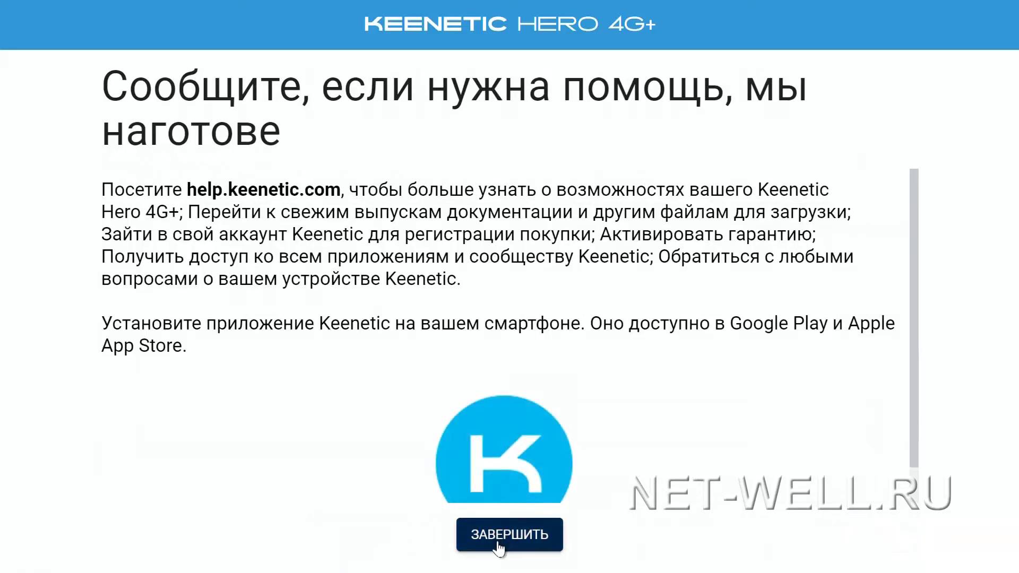
click(502, 537)
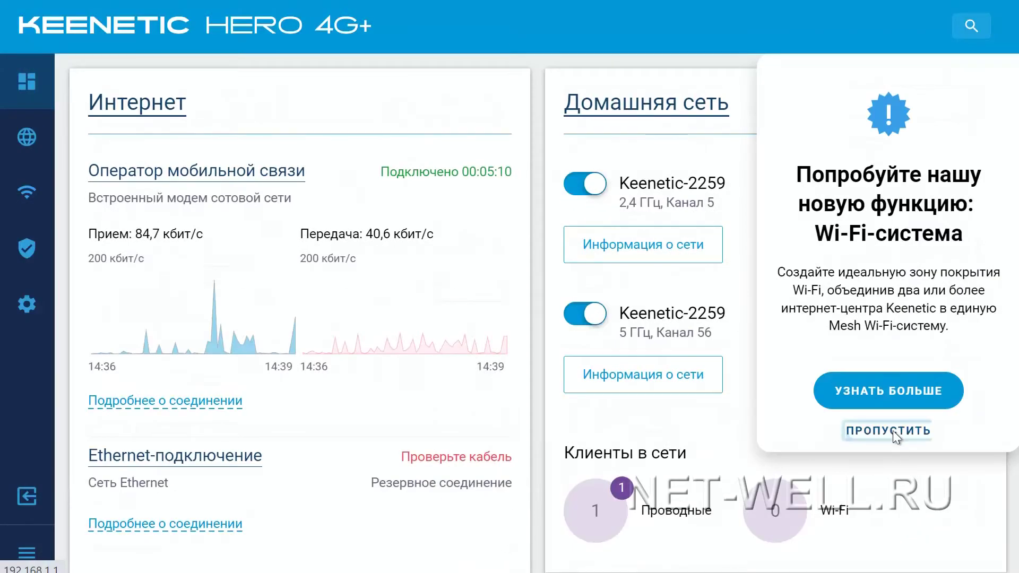
click(888, 430)
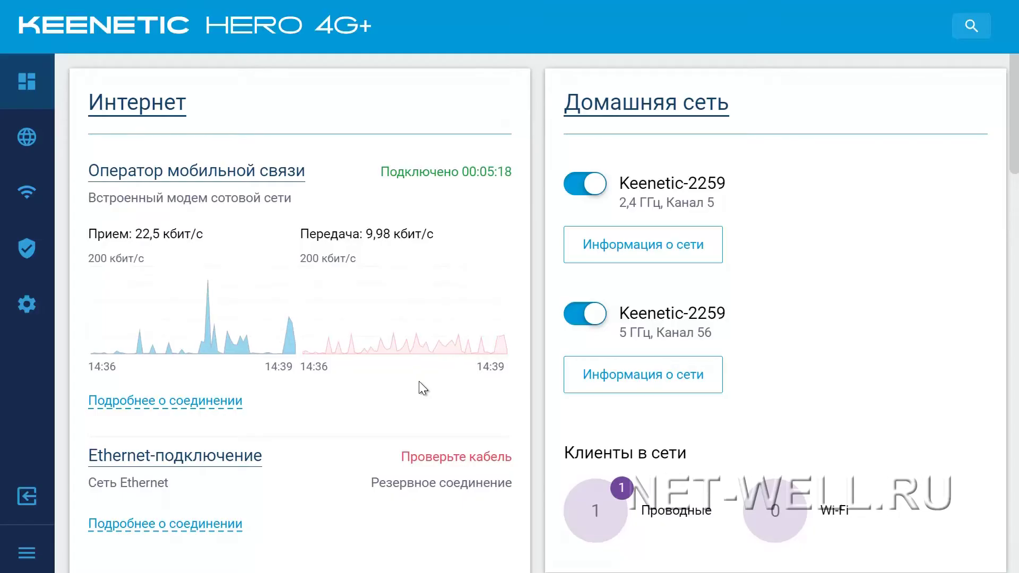
- Examine the mobile connection's signal metrics, including RSSI, SINR, RSRP, RSRQ and the band in use
mouse_move(30, 154)
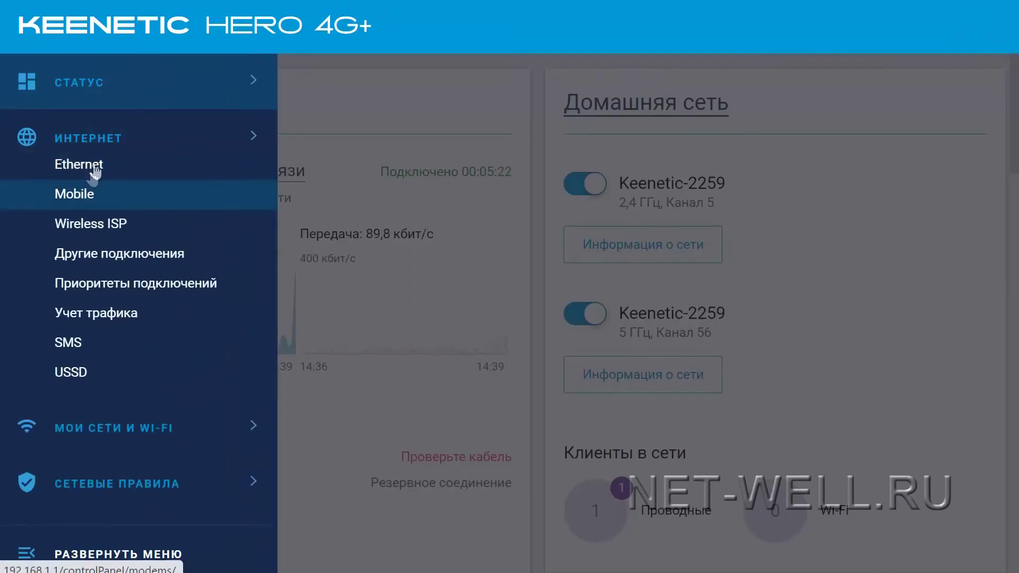
click(89, 204)
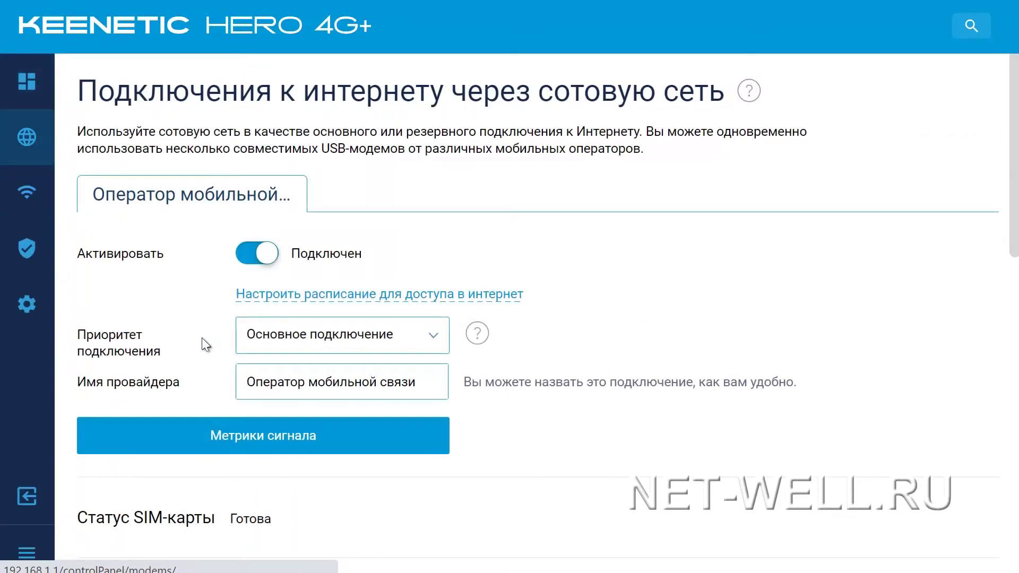
scroll(190, 348, down, 2)
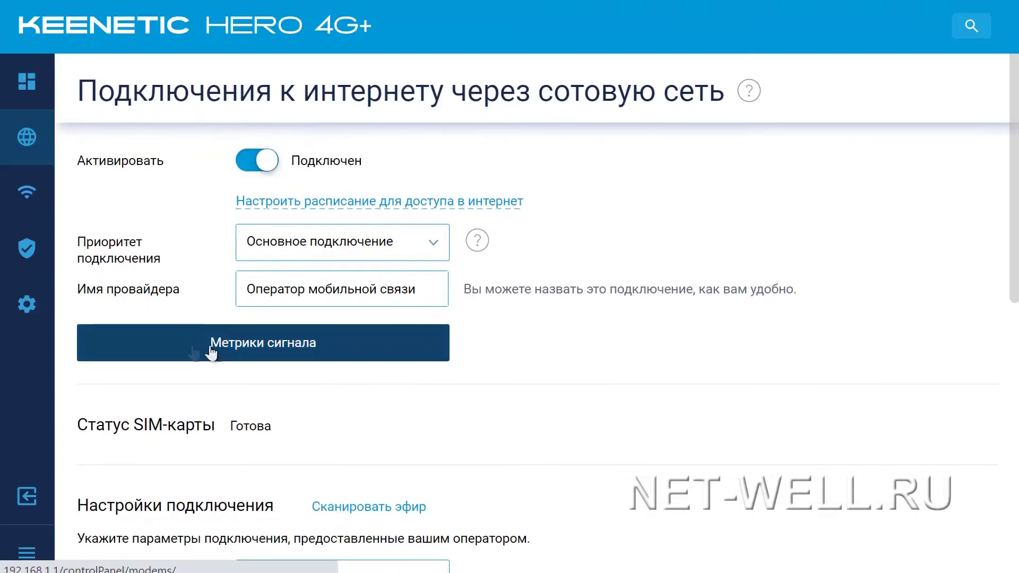
click(251, 350)
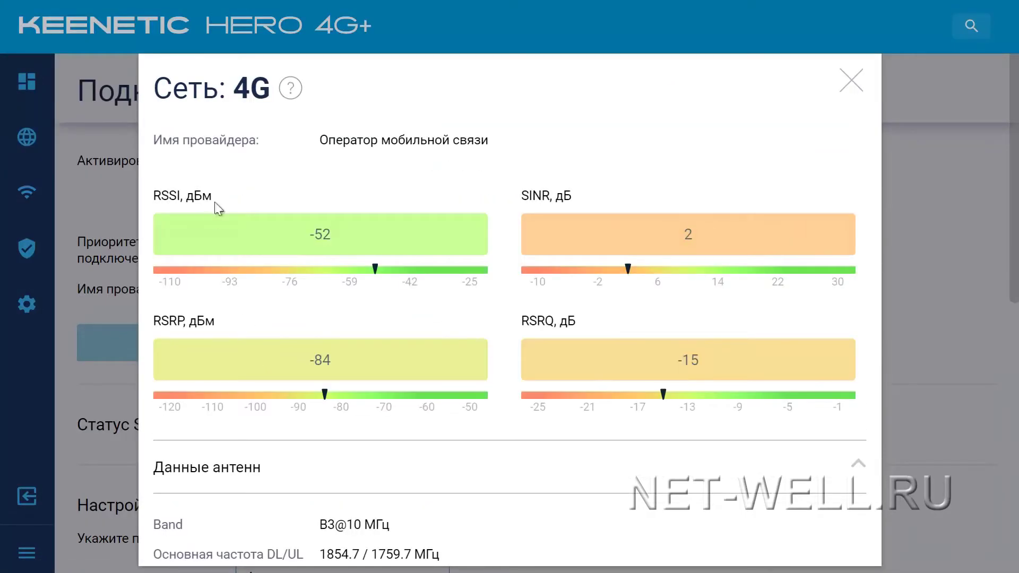
drag(339, 235, 308, 236)
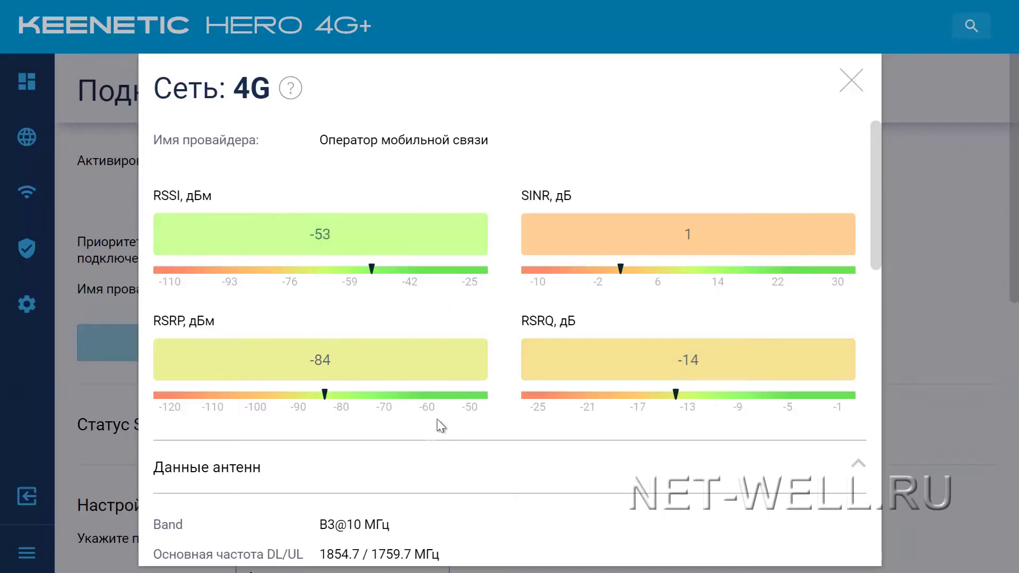
drag(320, 525, 335, 526)
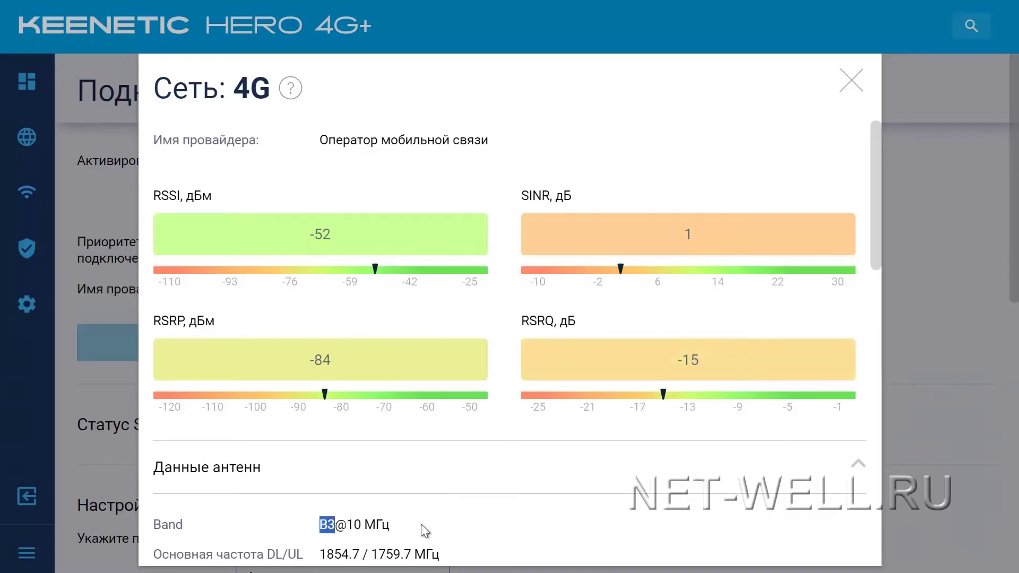
click(340, 526)
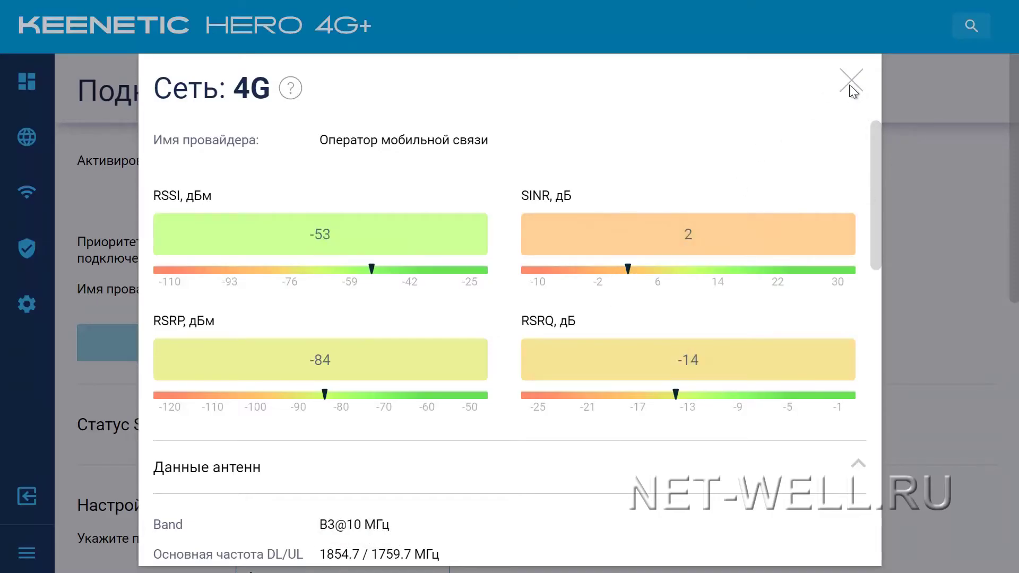
click(851, 82)
- Check the network type options in the mobile connection settings, keep Авто, and show the frequency bands
scroll(498, 303, down, 3)
click(371, 393)
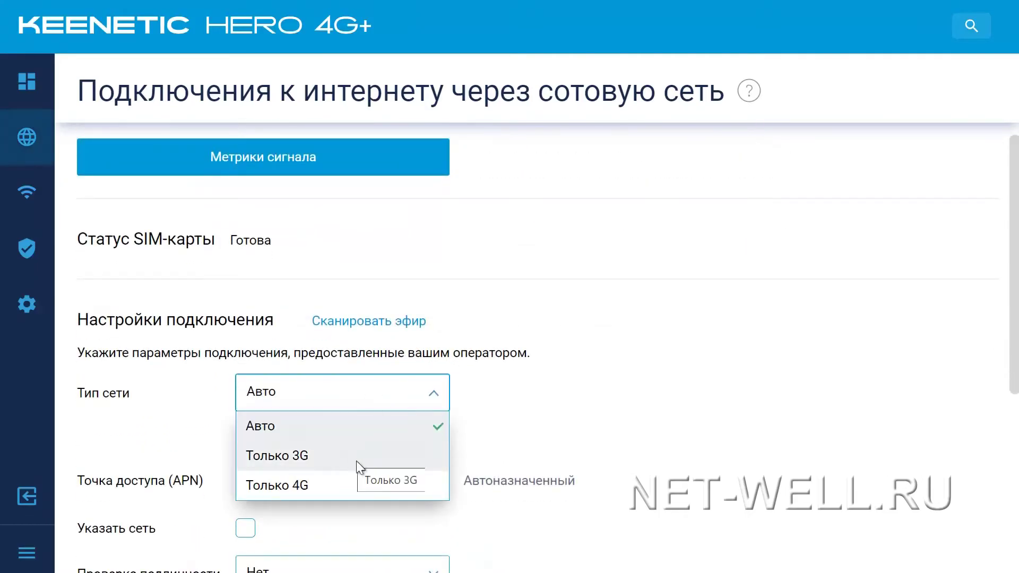
click(536, 396)
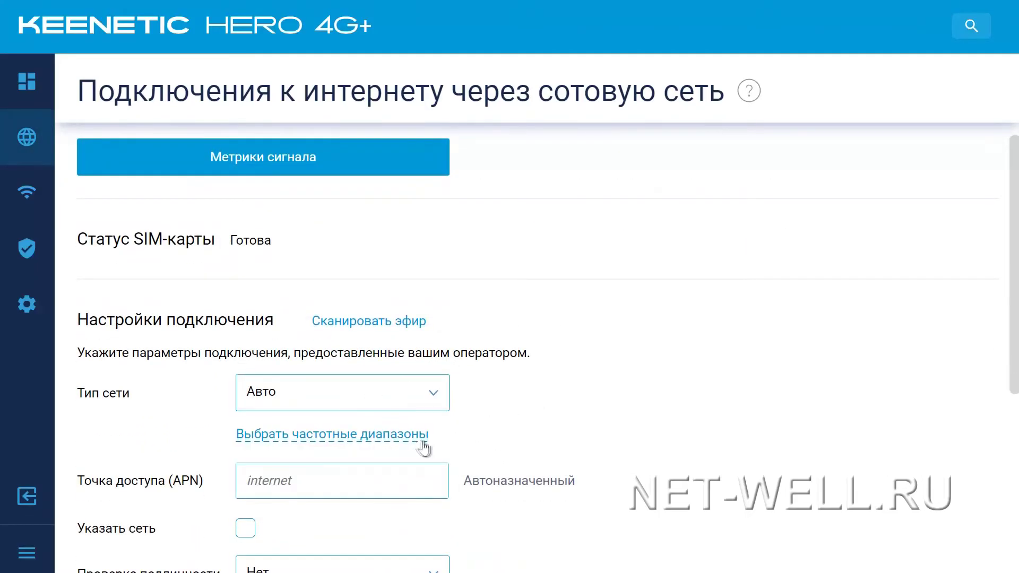
click(425, 441)
scroll(525, 348, down, 2)
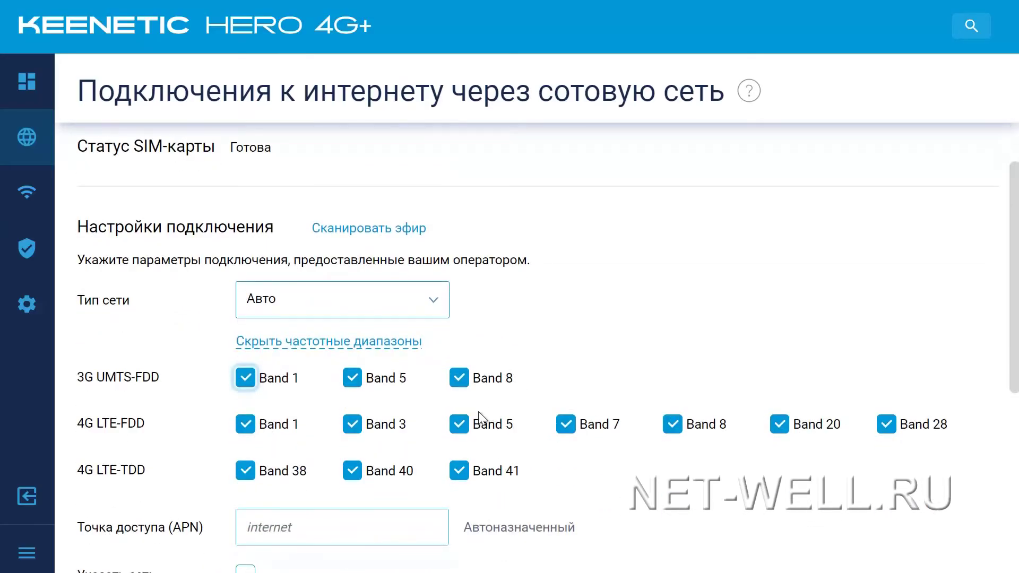
- Disable 3G UMTS-FDD Bands 1, 5 and 8 and 4G LTE-FDD Band 3, and save the connection settings
click(245, 382)
click(353, 381)
click(456, 381)
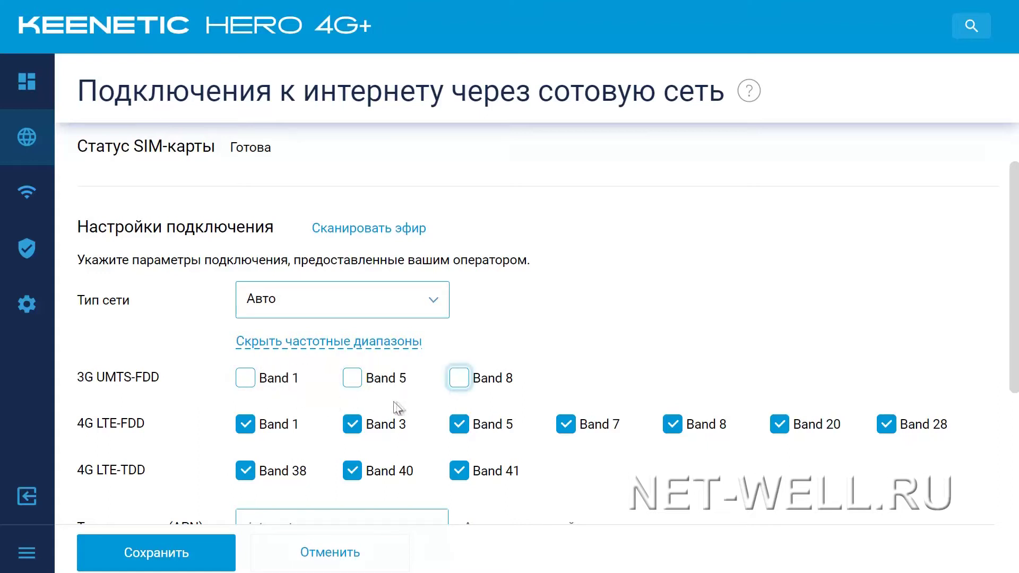
click(353, 427)
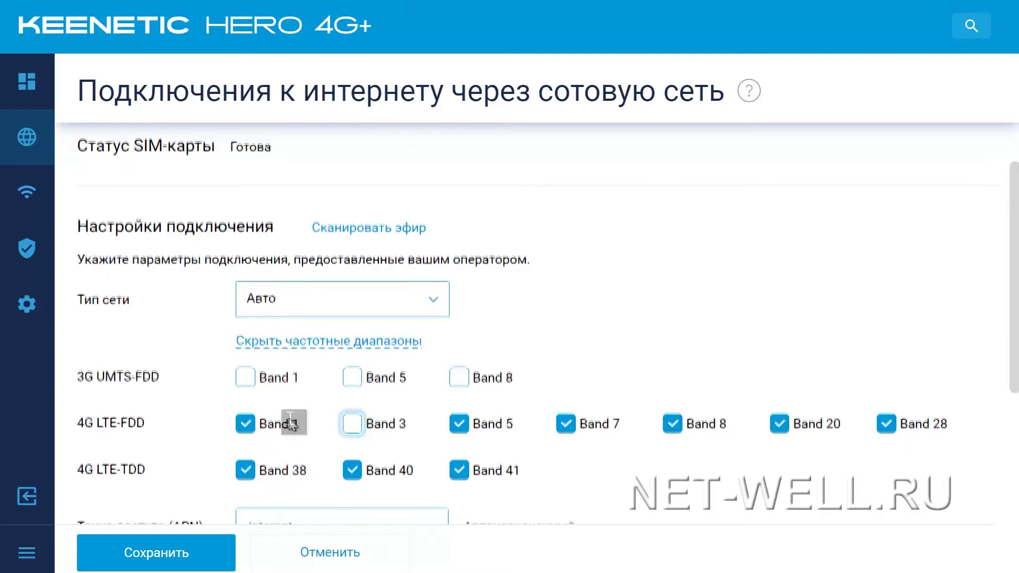
scroll(291, 423, down, 2)
scroll(202, 415, up, 2)
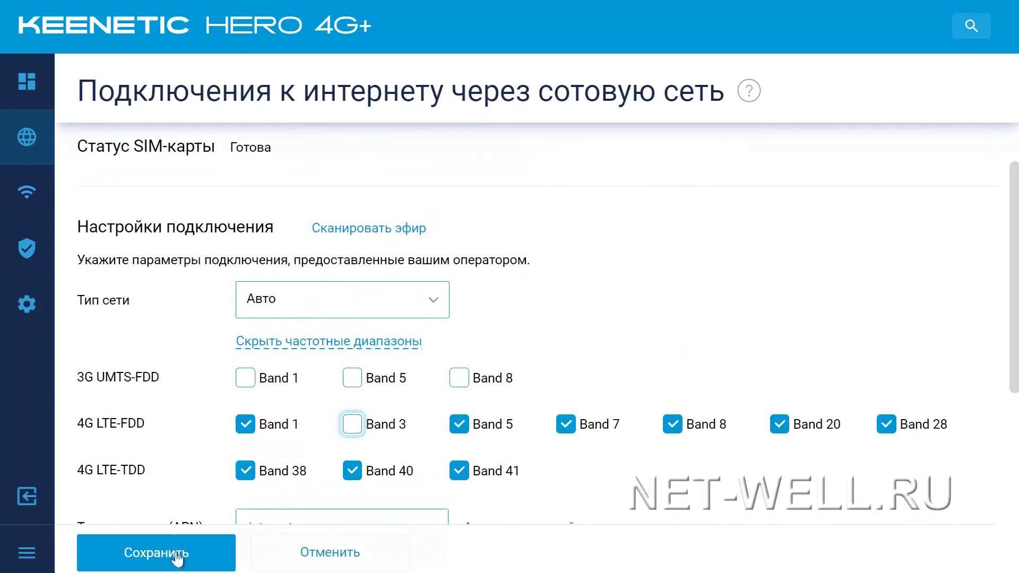
click(159, 560)
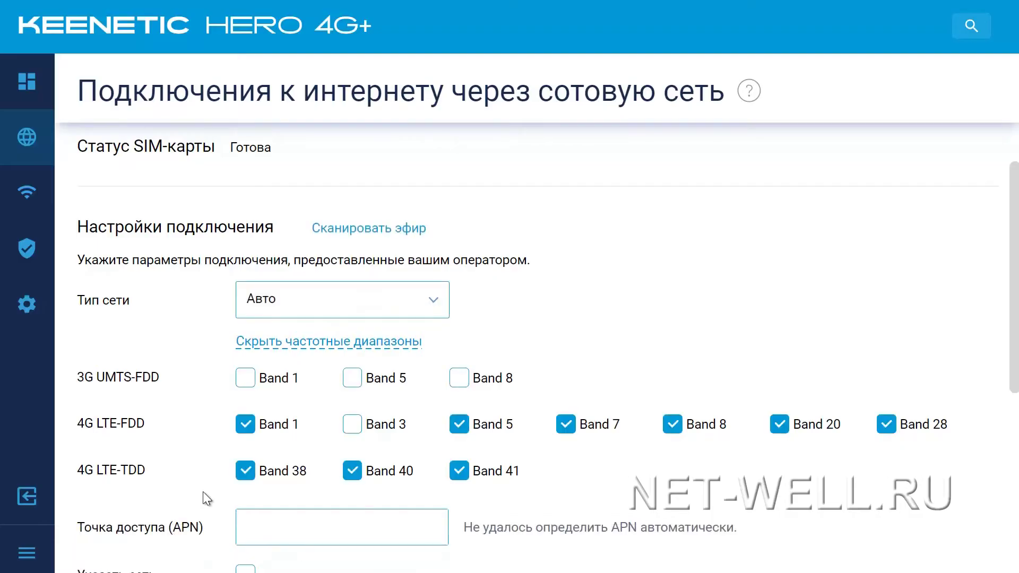
- Examine the signal metrics again under the new band selection, checking the network type and aggregated bands
scroll(219, 438, up, 5)
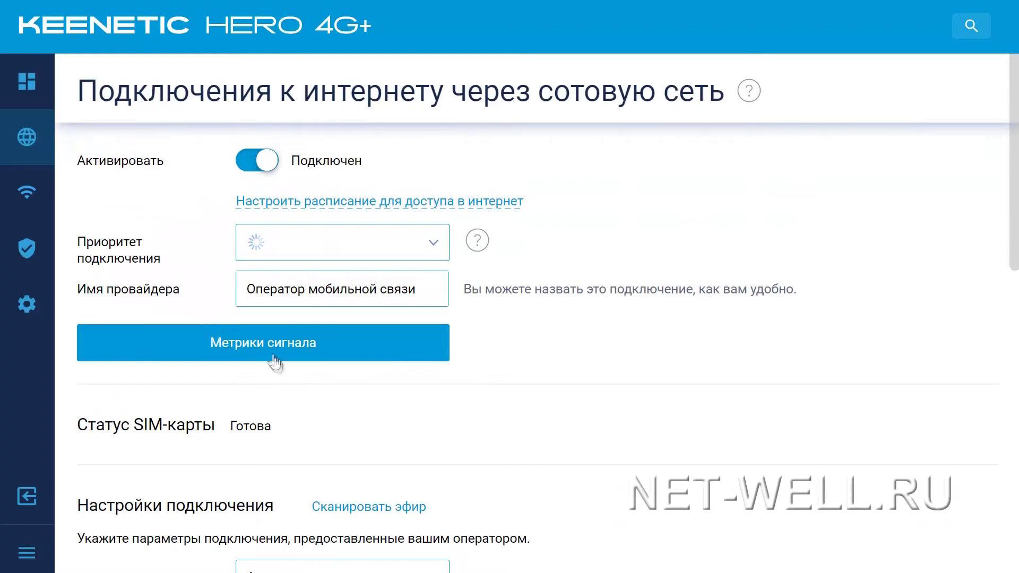
click(269, 351)
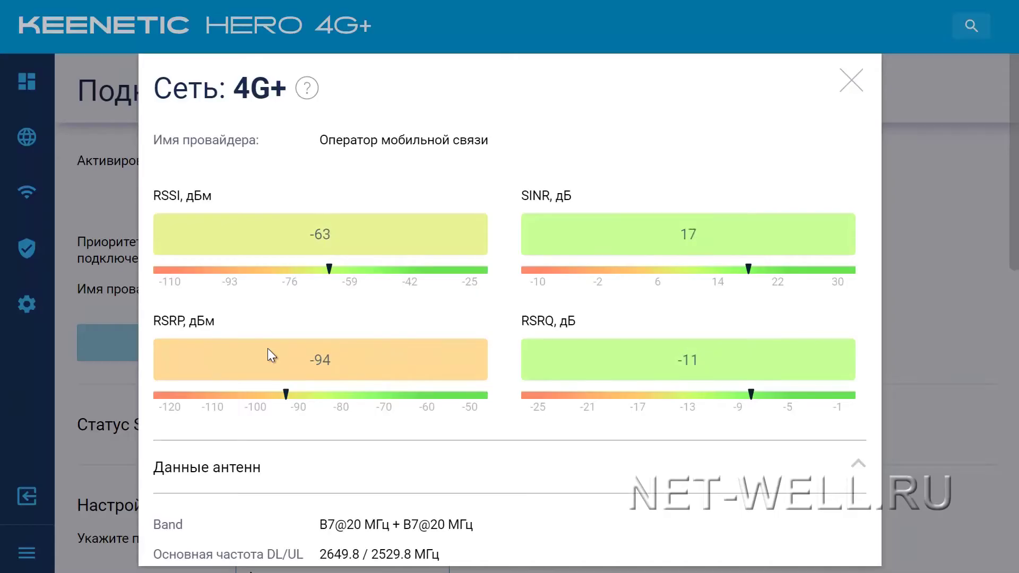
drag(233, 89, 287, 92)
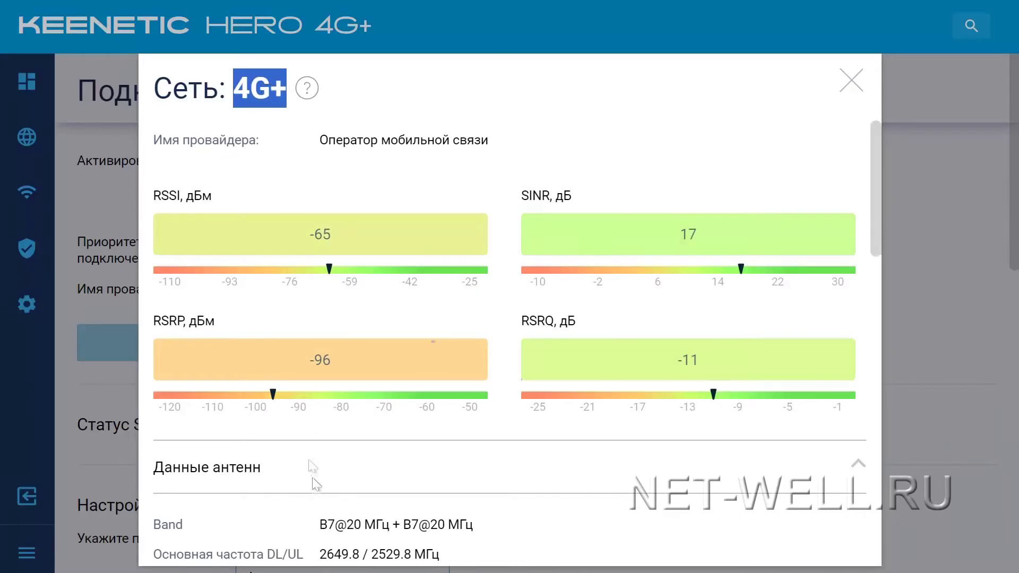
click(322, 526)
drag(322, 528, 481, 526)
click(336, 538)
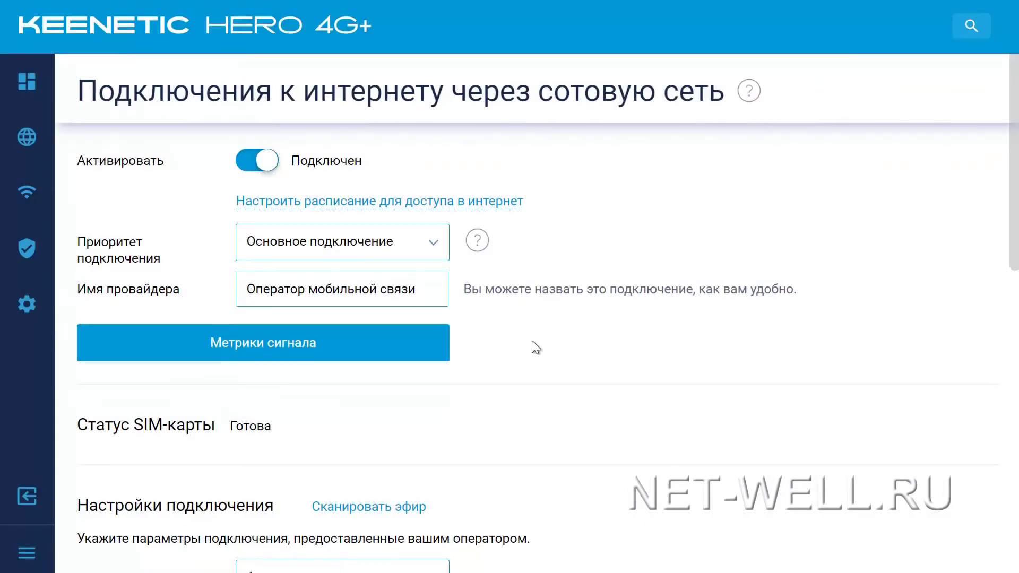
- Open the Домашняя сеть segment's settings with its 2.4 GHz Wi-Fi parameters
scroll(523, 361, down, 3)
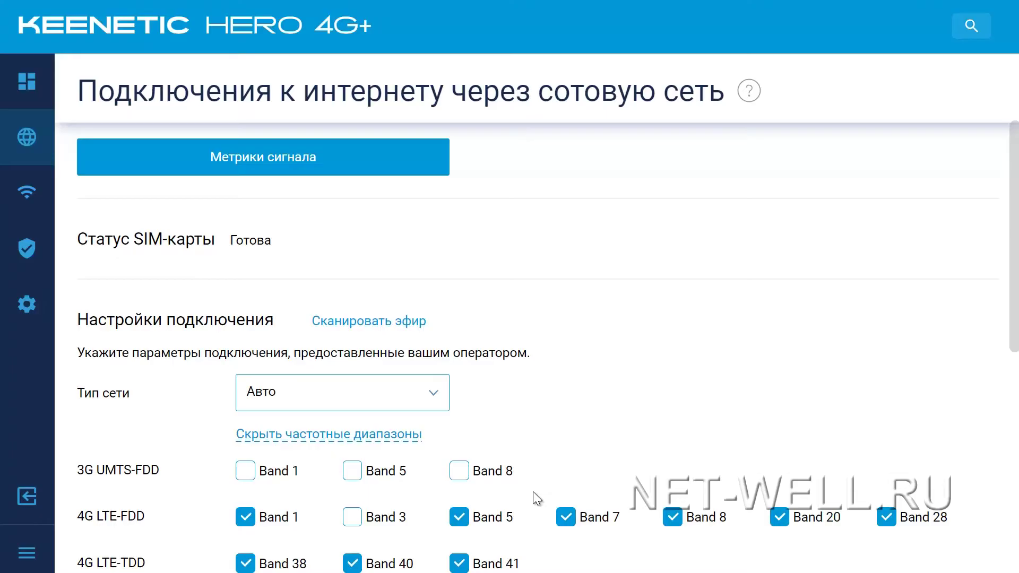
scroll(535, 473, down, 3)
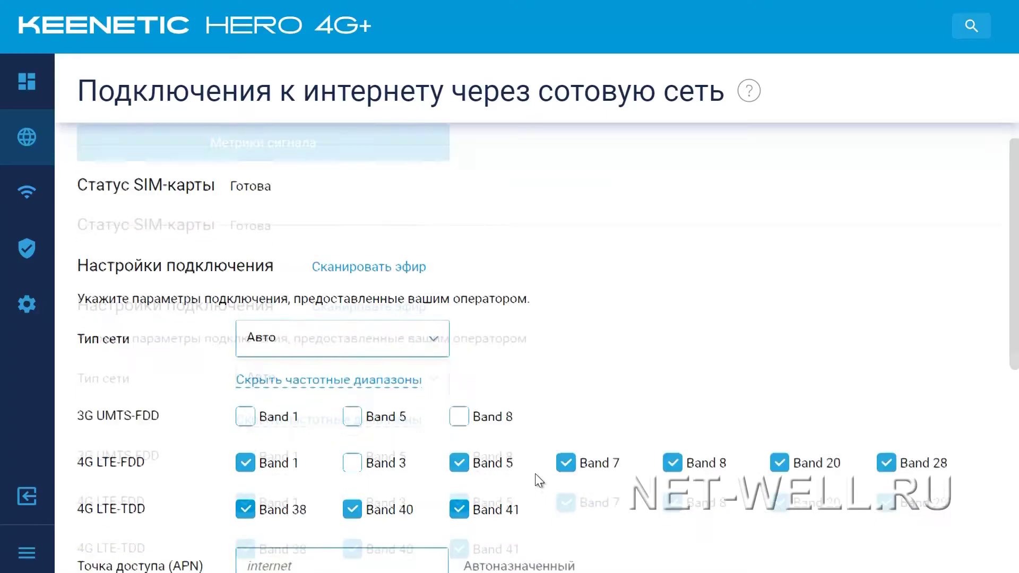
scroll(538, 467, up, 8)
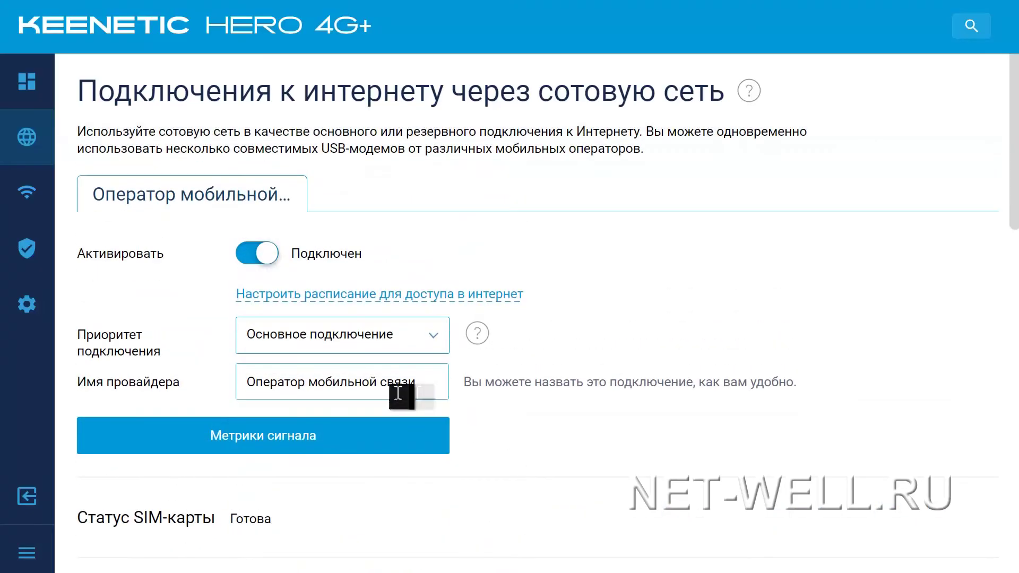
click(27, 191)
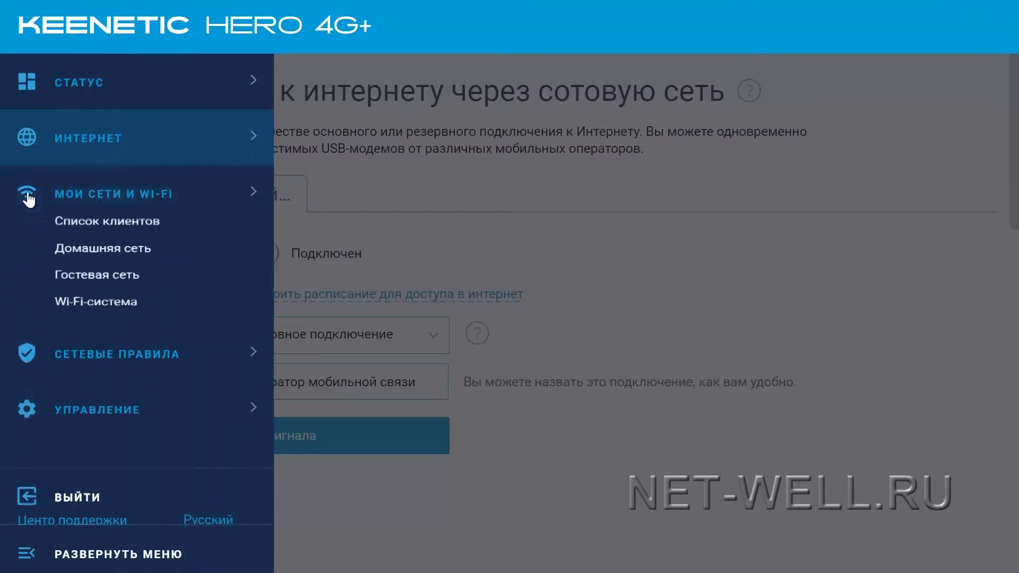
click(94, 255)
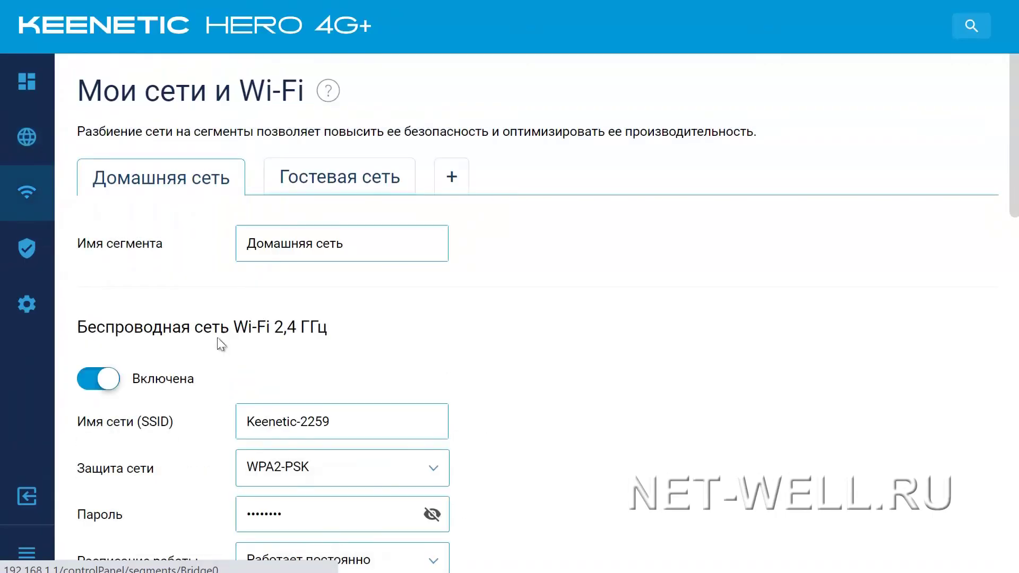
click(29, 199)
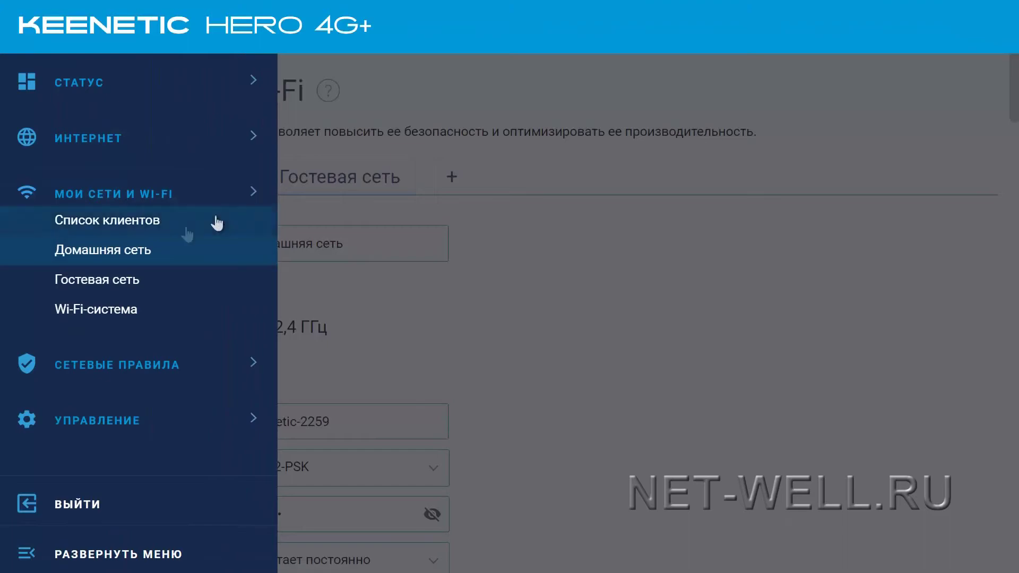
click(432, 292)
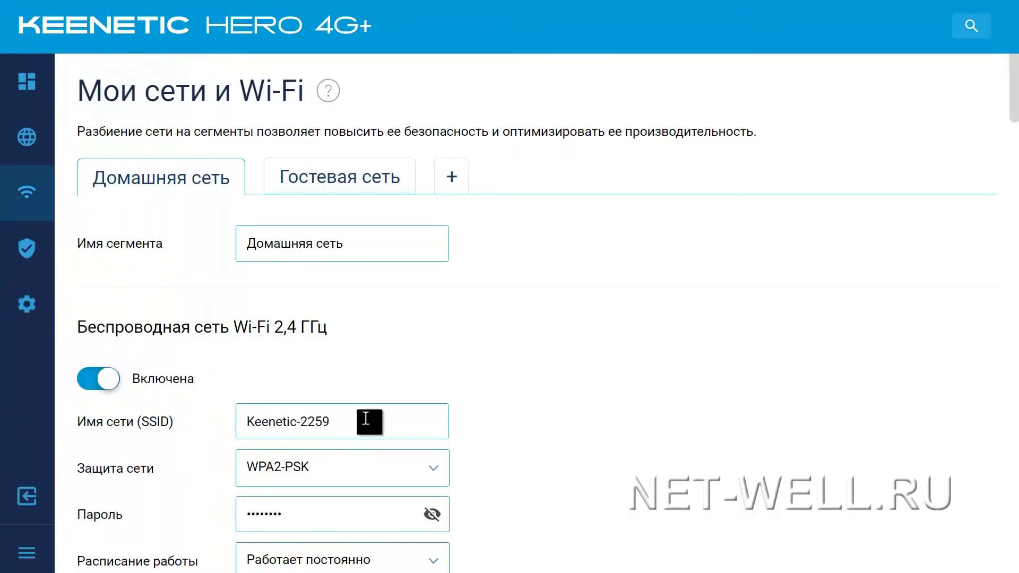
- Check the Расписание работы setting of the home 2.4 GHz Wi-Fi by viewing the schedule editor, and close it without adding a schedule
scroll(365, 419, down, 2)
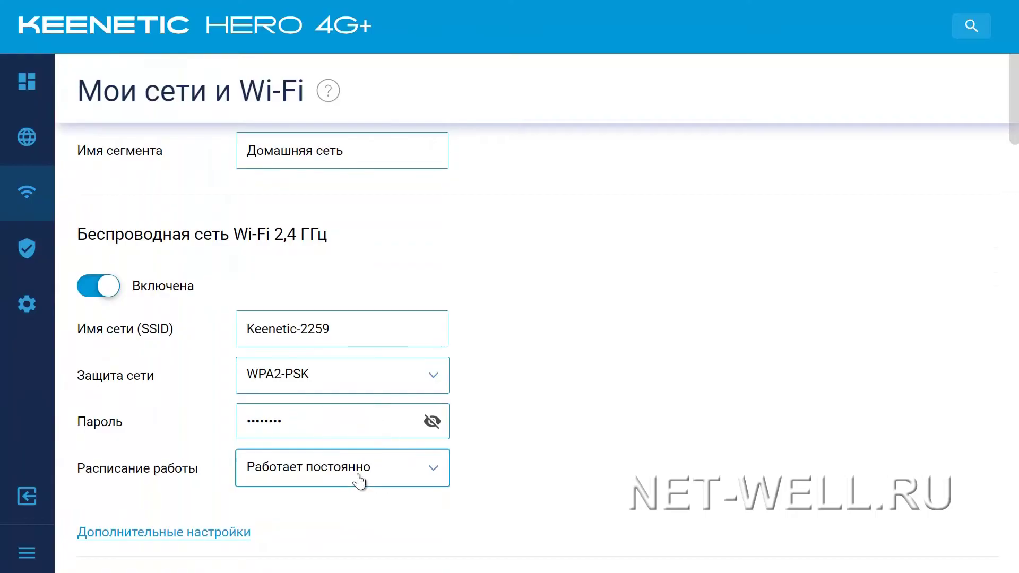
click(359, 482)
click(348, 433)
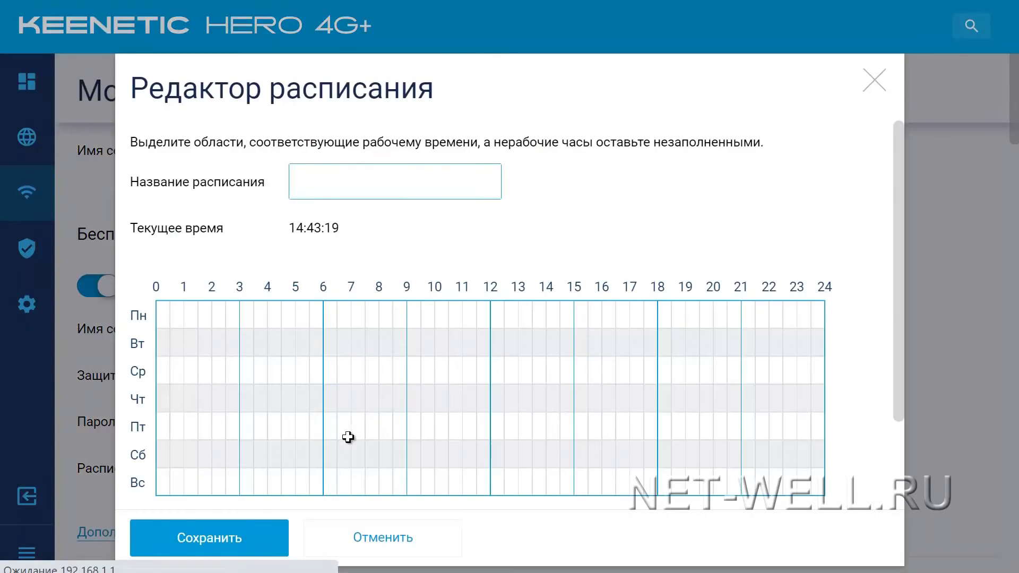
click(876, 83)
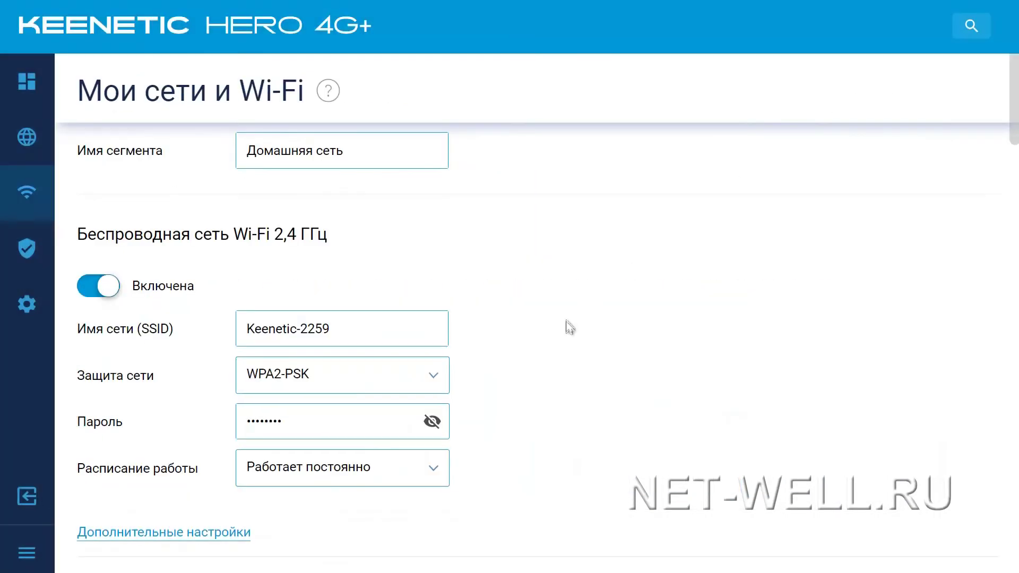
- View the Гостевая сеть segment and its network protection options, keep Без защиты, and return to the Домашняя сеть segment
scroll(564, 359, up, 2)
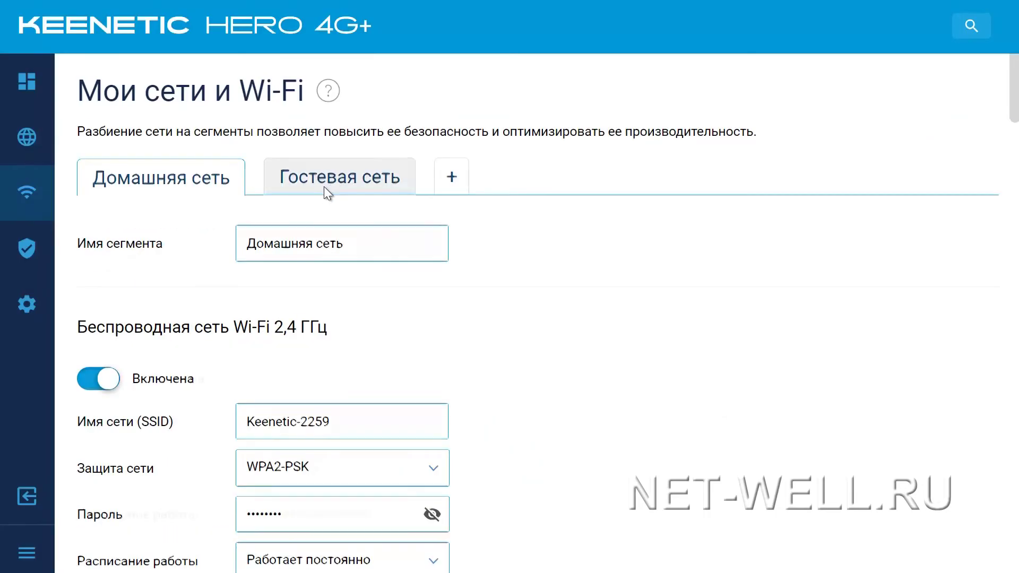
click(324, 186)
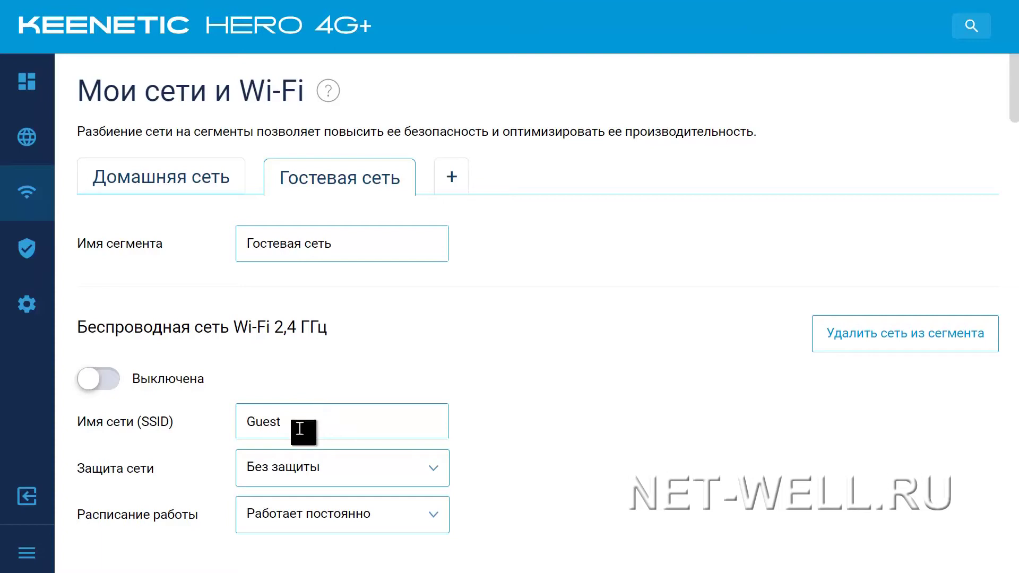
click(318, 481)
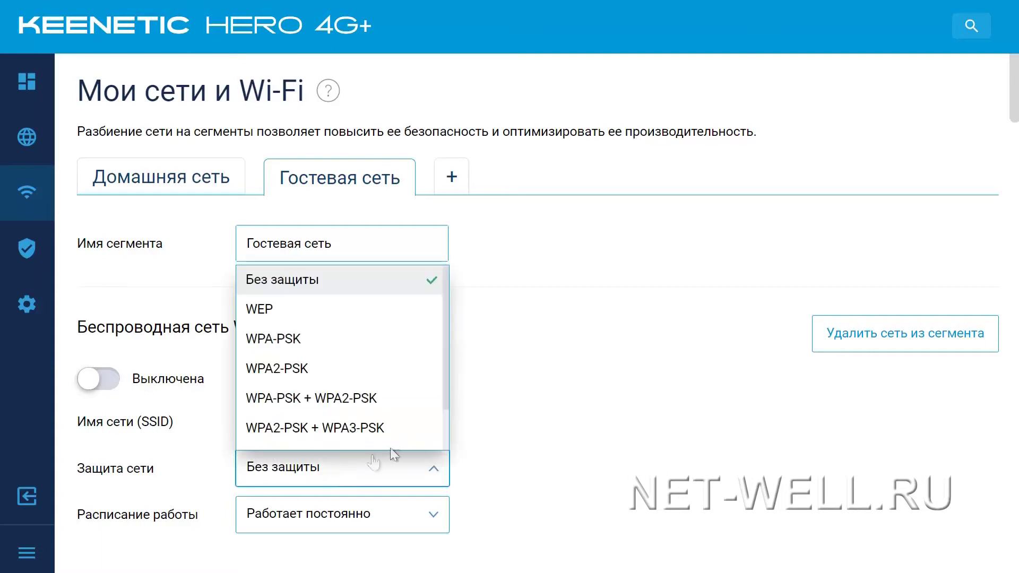
click(489, 402)
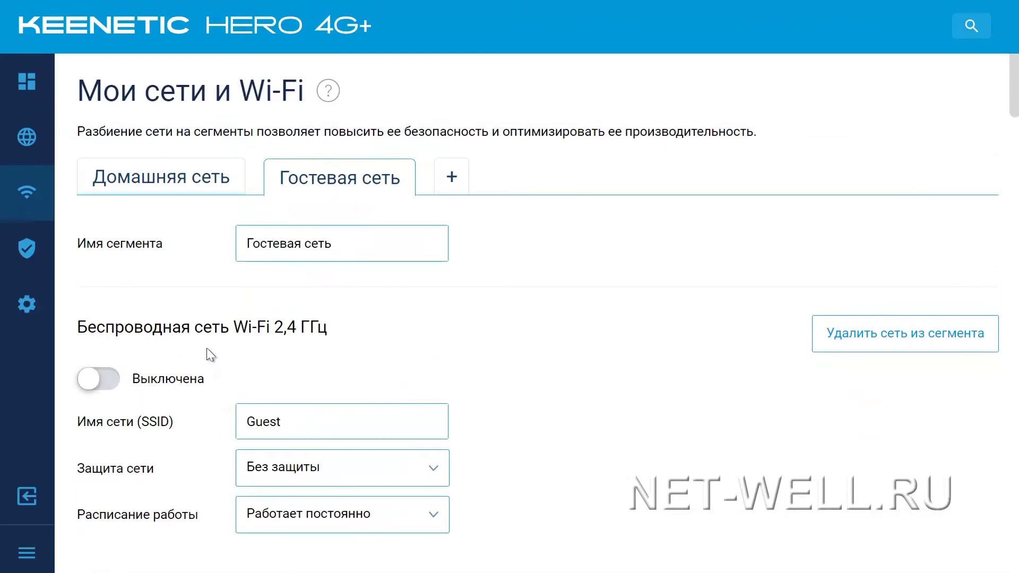
click(164, 186)
- Open the general system settings and check the LED indicator mode options, keeping Включено
click(22, 307)
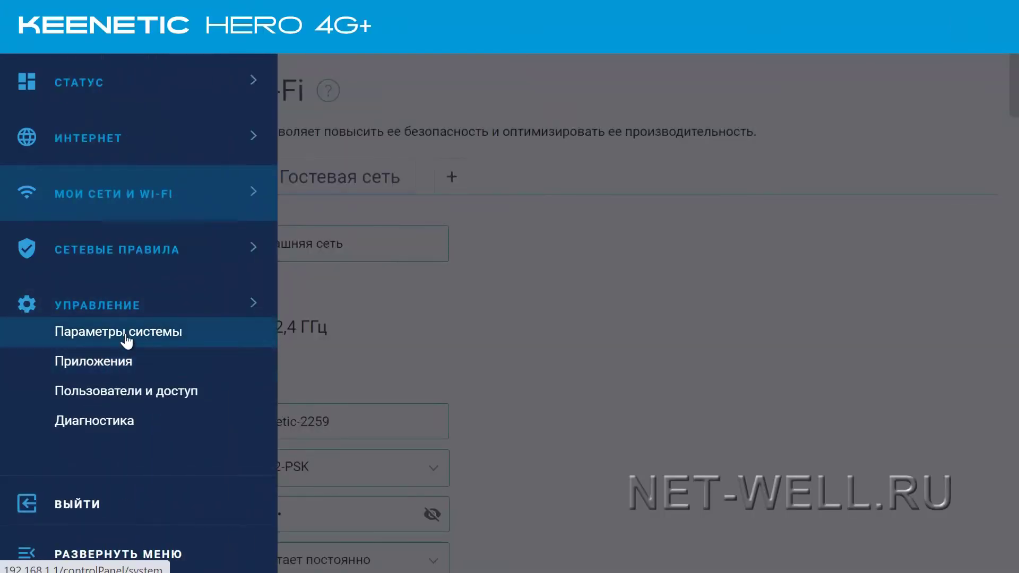
click(126, 332)
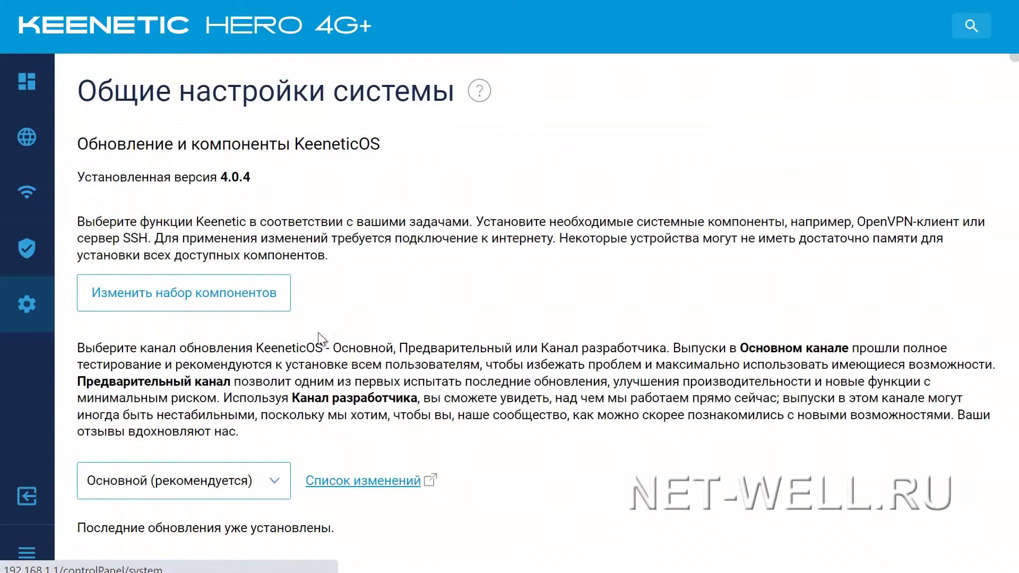
scroll(318, 332, down, 10)
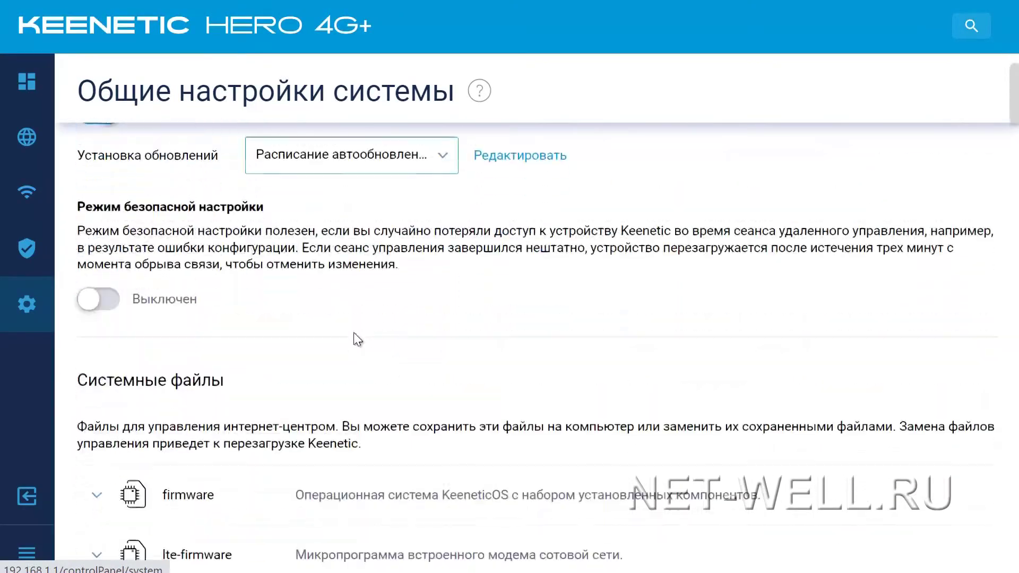
scroll(354, 333, down, 8)
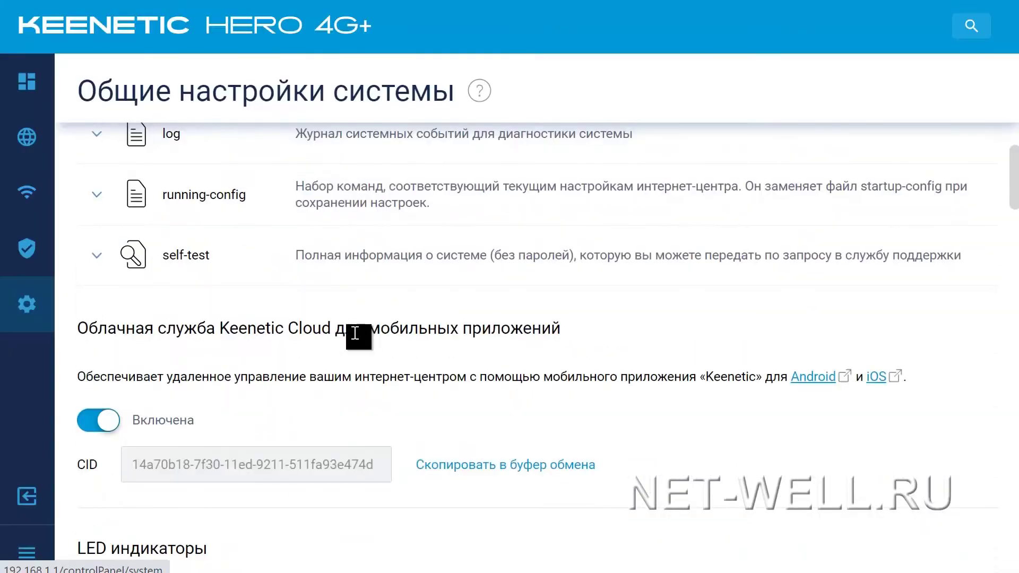
scroll(355, 333, down, 5)
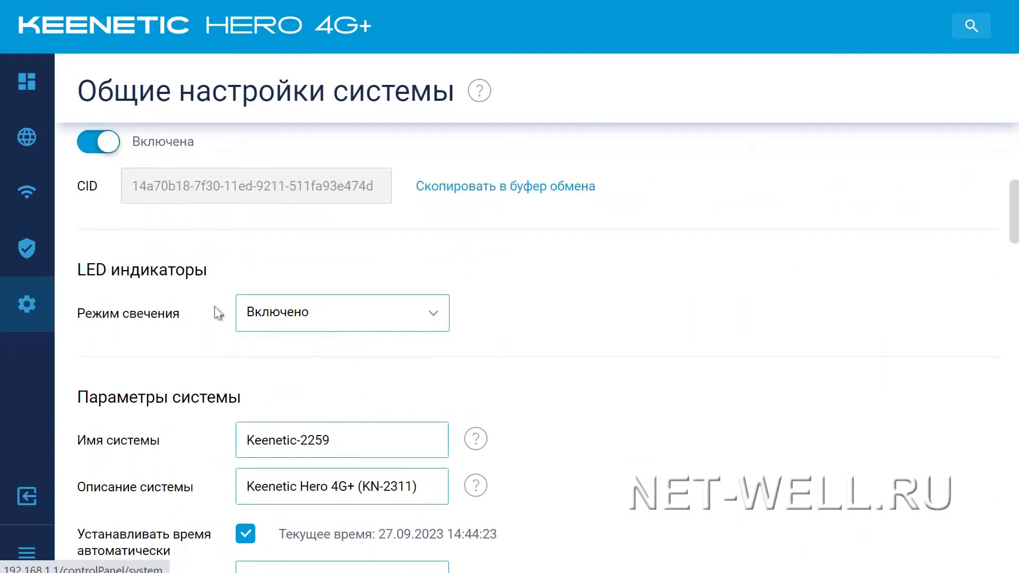
click(312, 323)
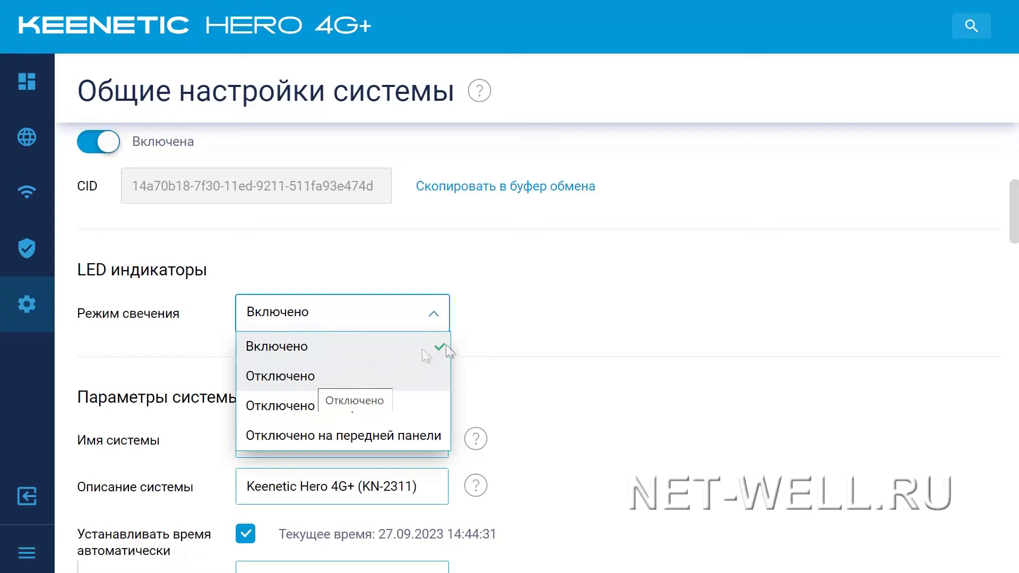
click(495, 319)
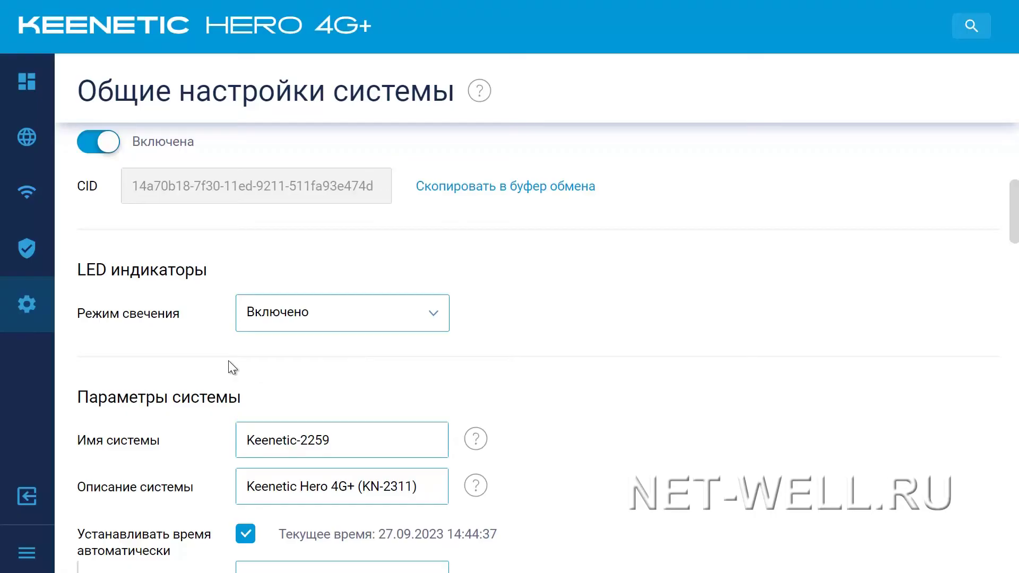
- Check the actions assignable to the Wi-Fi button's short and long press, keeping the default assignments
scroll(217, 364, down, 4)
scroll(206, 368, down, 12)
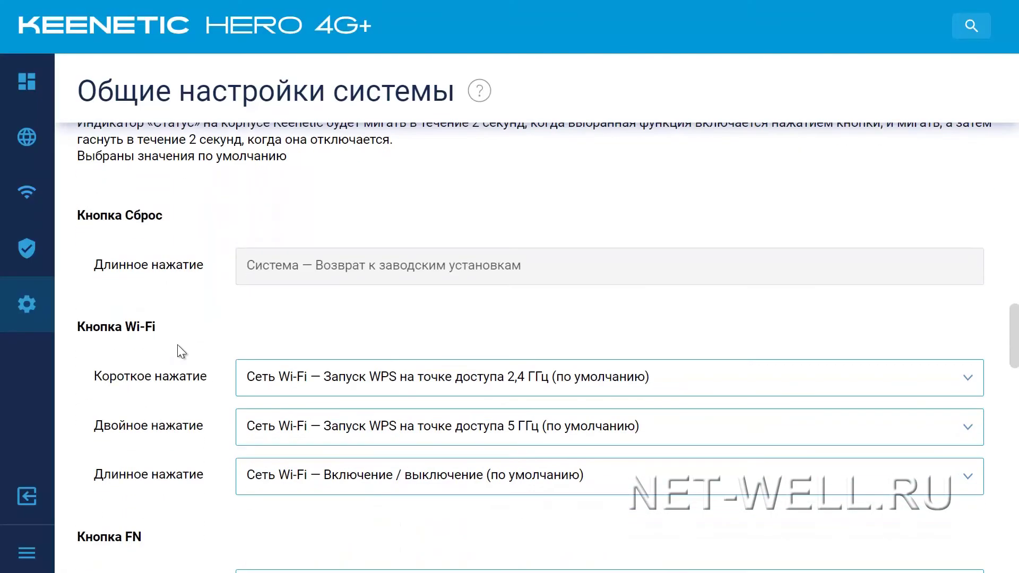
scroll(177, 348, down, 2)
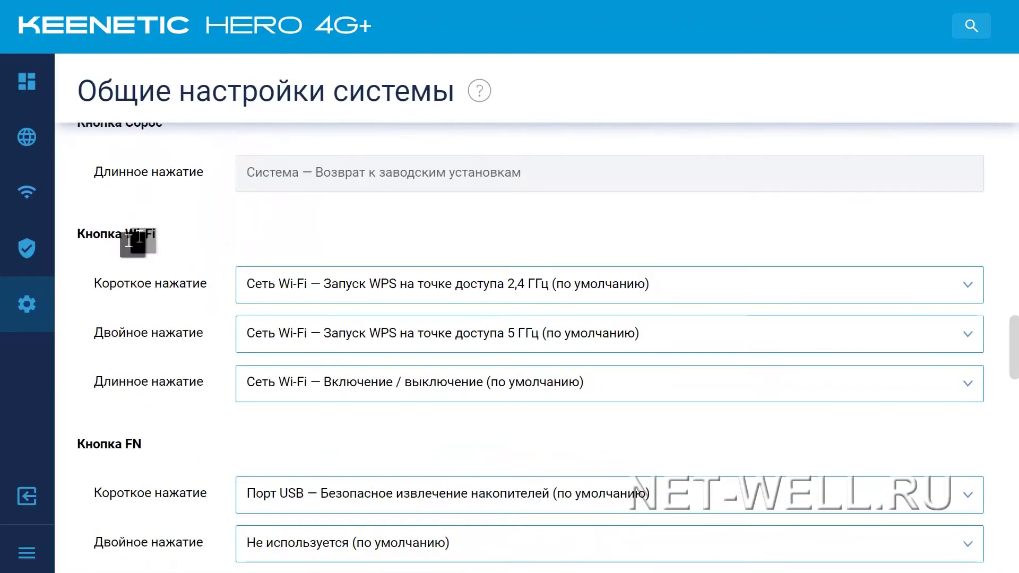
click(340, 295)
scroll(422, 360, down, 2)
scroll(424, 363, up, 2)
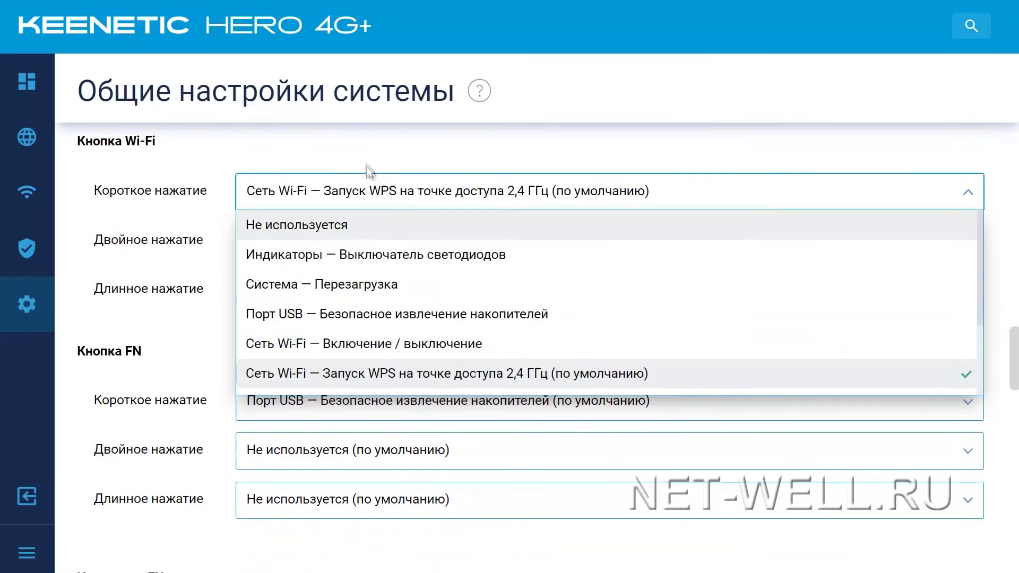
click(367, 167)
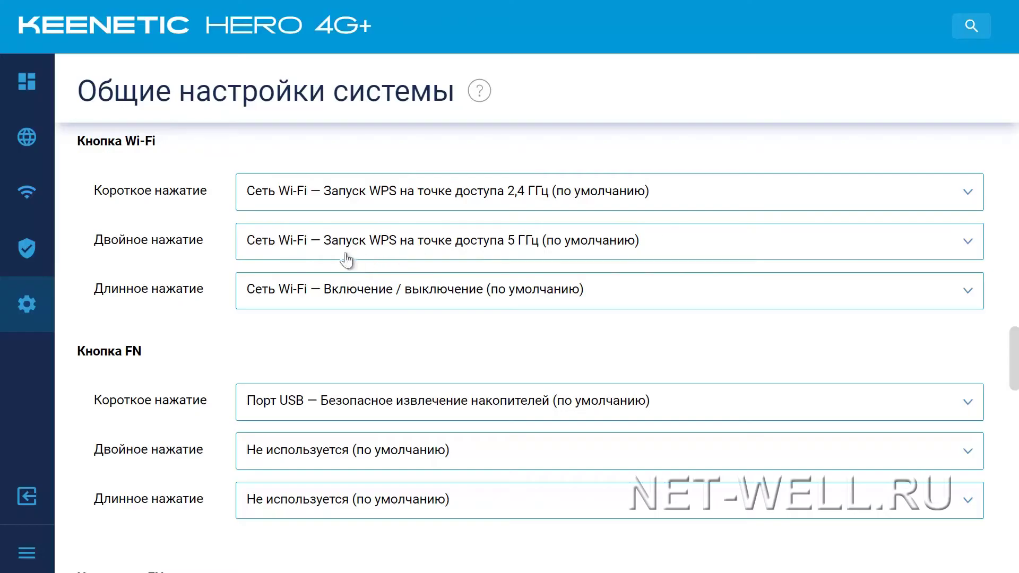
click(353, 300)
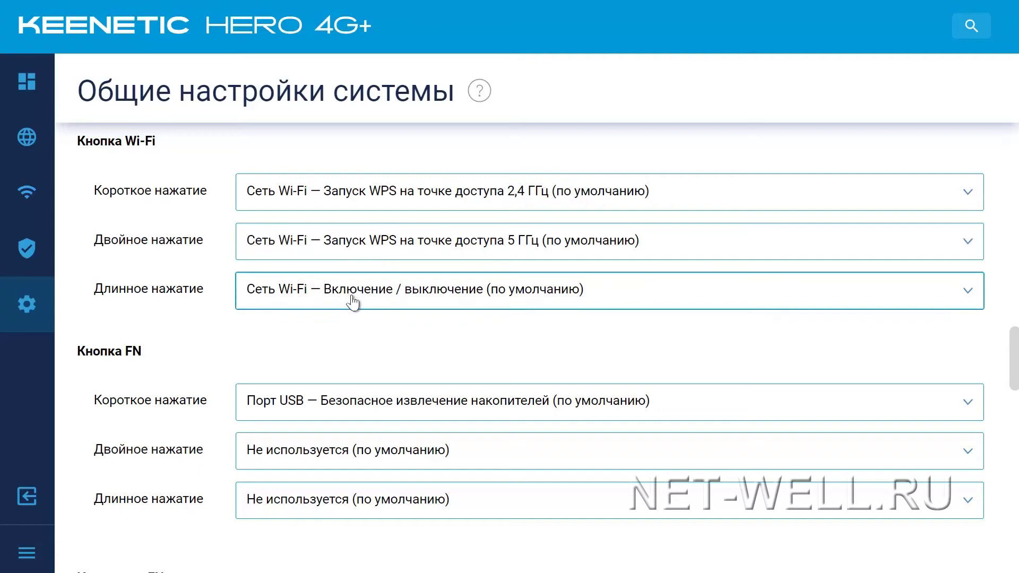
scroll(374, 342, up, 3)
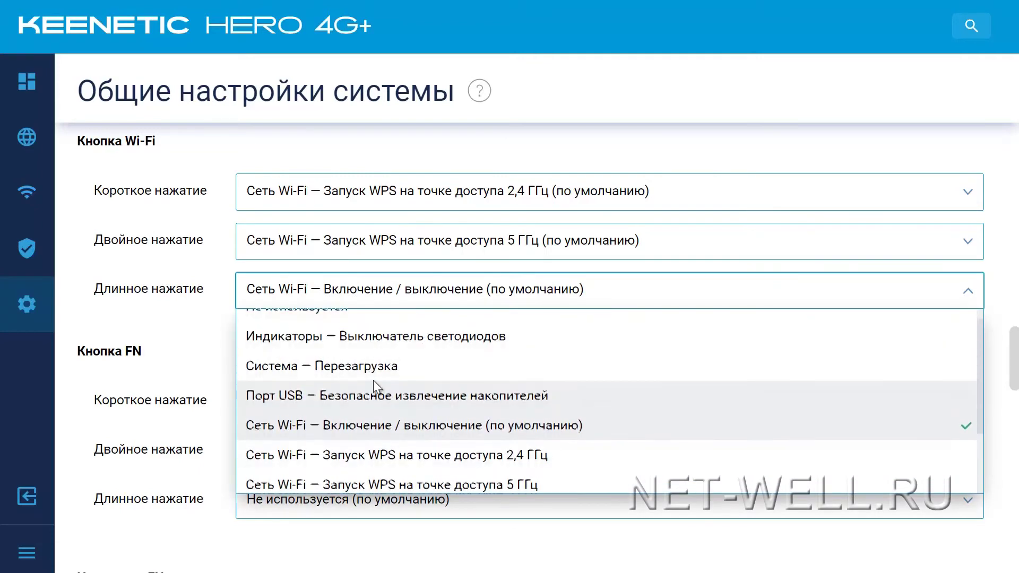
scroll(409, 385, down, 3)
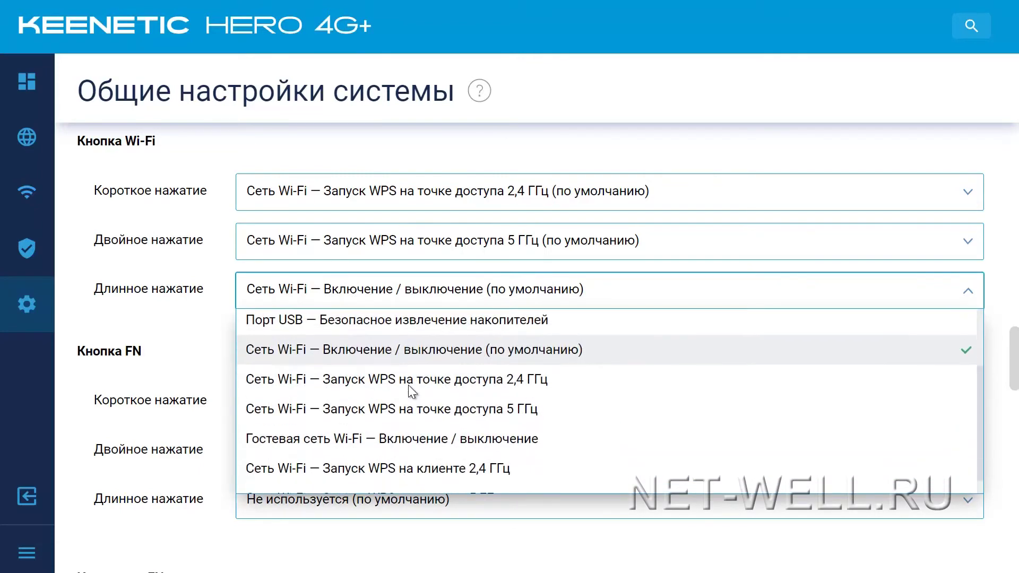
scroll(393, 378, down, 1)
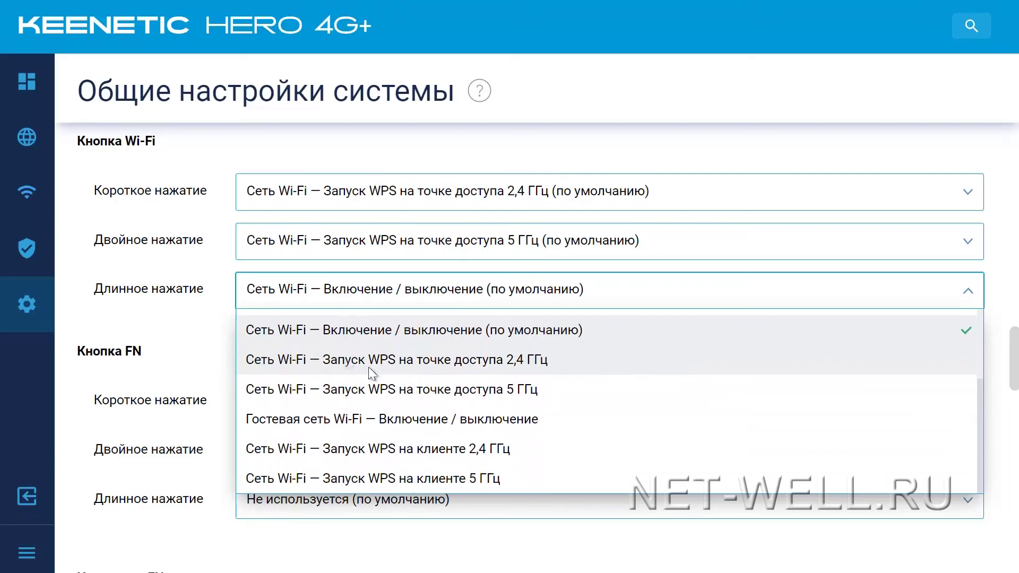
click(202, 310)
- Check the actions assignable to the FN button's short press, keeping the default safe removal of USB drives
scroll(159, 358, down, 2)
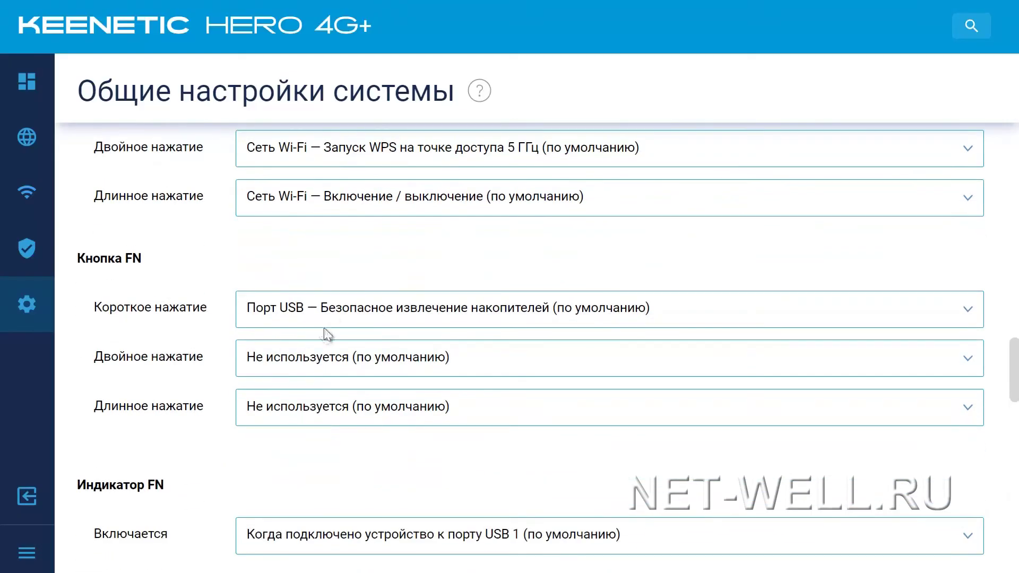
click(341, 318)
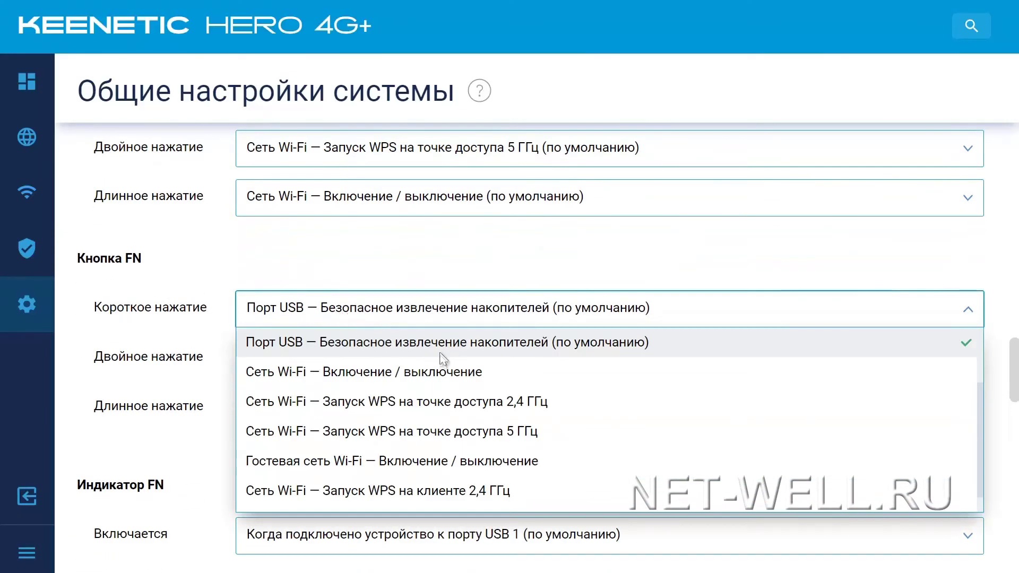
scroll(503, 397, up, 3)
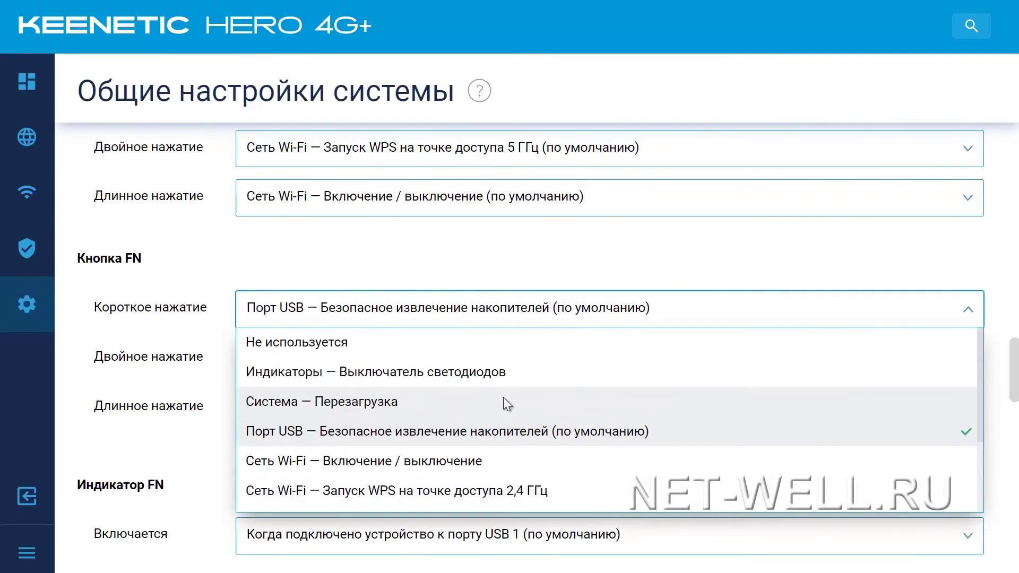
scroll(504, 397, down, 4)
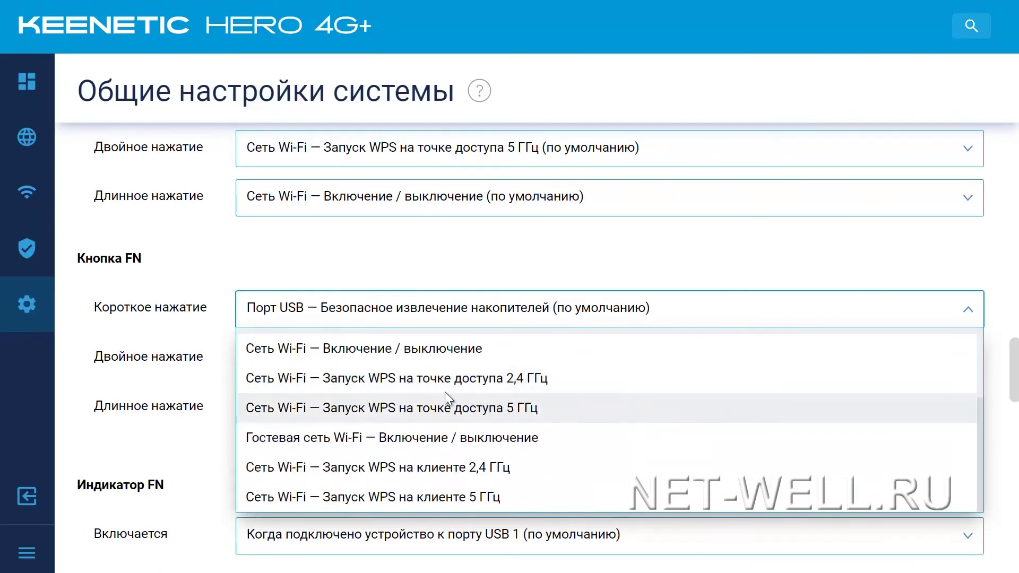
click(209, 281)
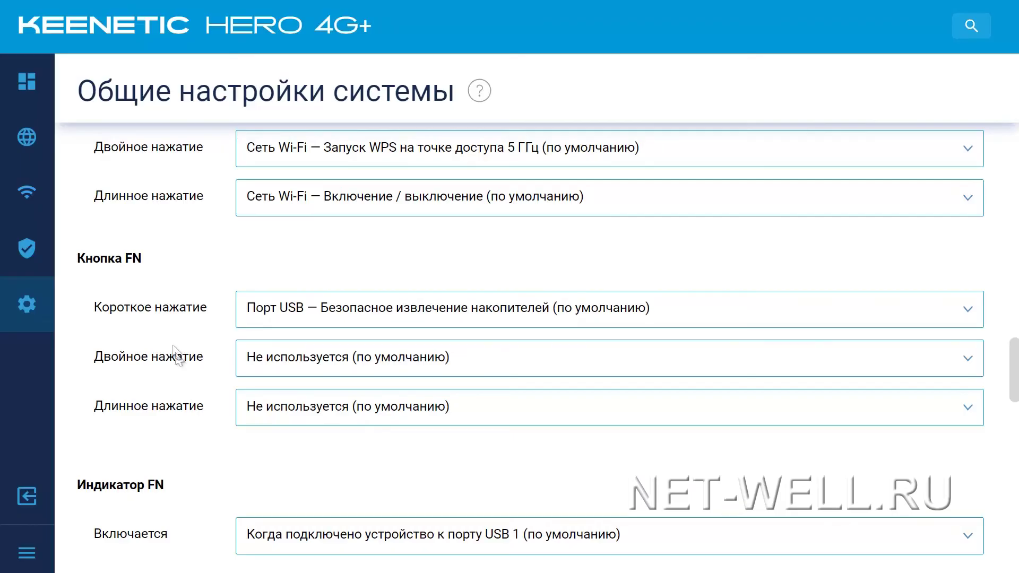
- Check the mode options for USB port 1 and keep USB 3.0
scroll(174, 348, down, 8)
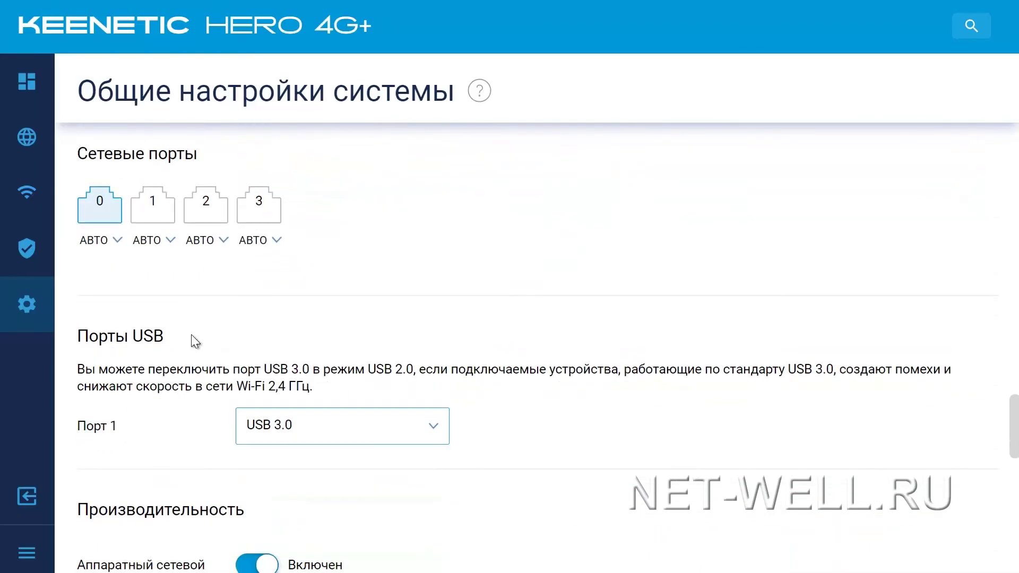
scroll(191, 340, down, 2)
click(317, 342)
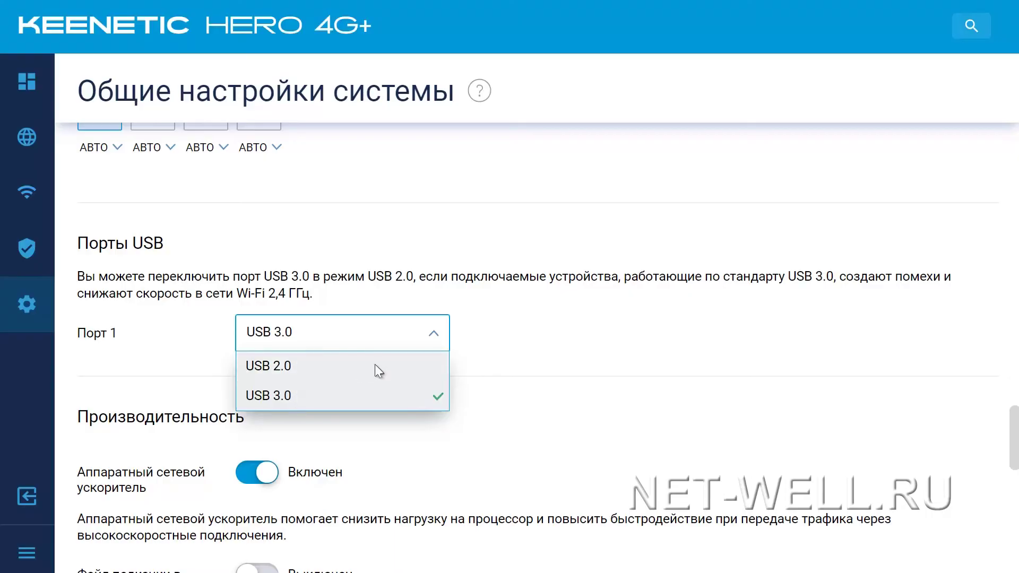
click(232, 385)
- Review the performance, system reboot, factory reset and operating mode sections of the system settings
scroll(200, 391, down, 5)
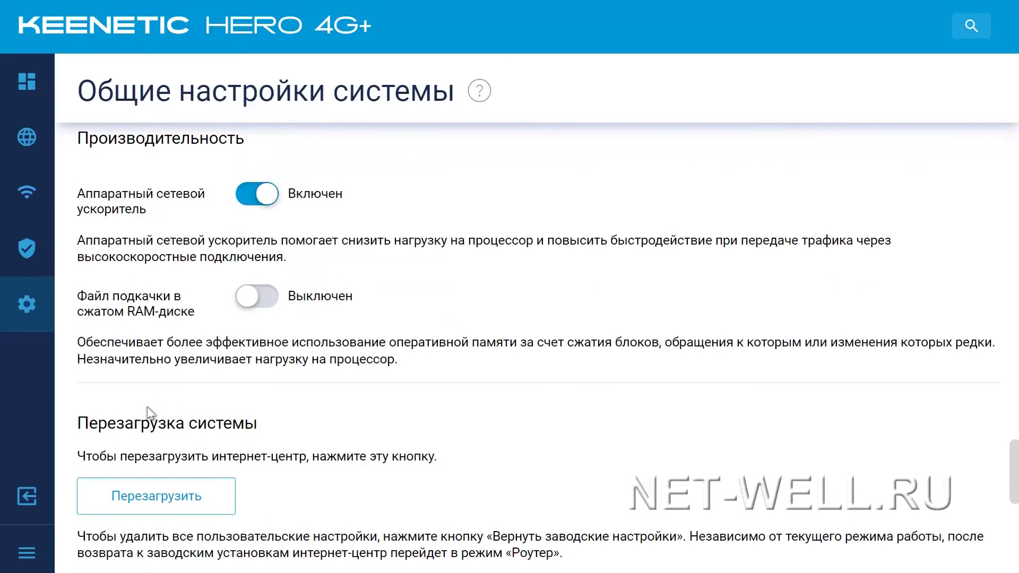
scroll(148, 413, down, 2)
click(160, 402)
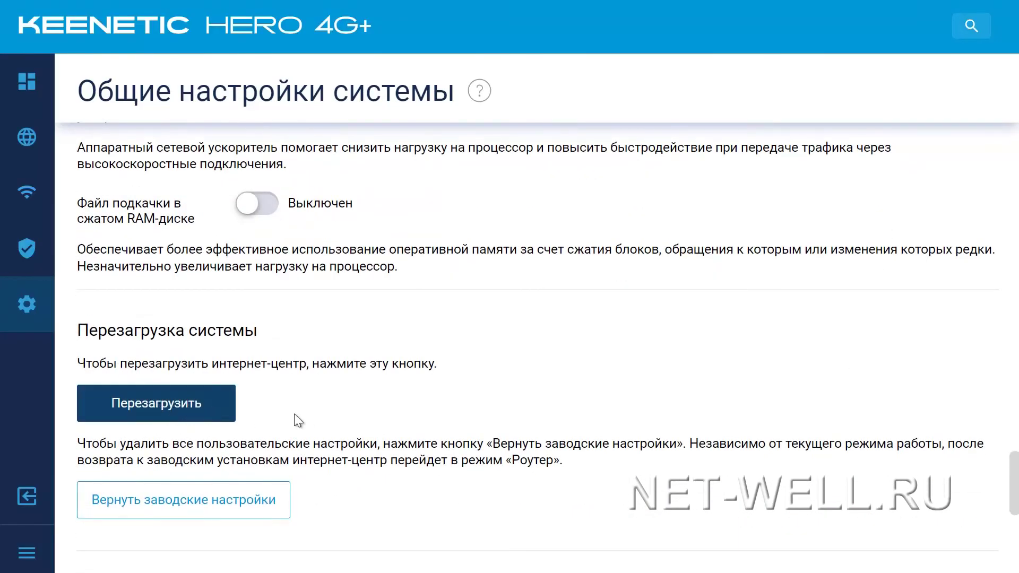
scroll(294, 421, down, 4)
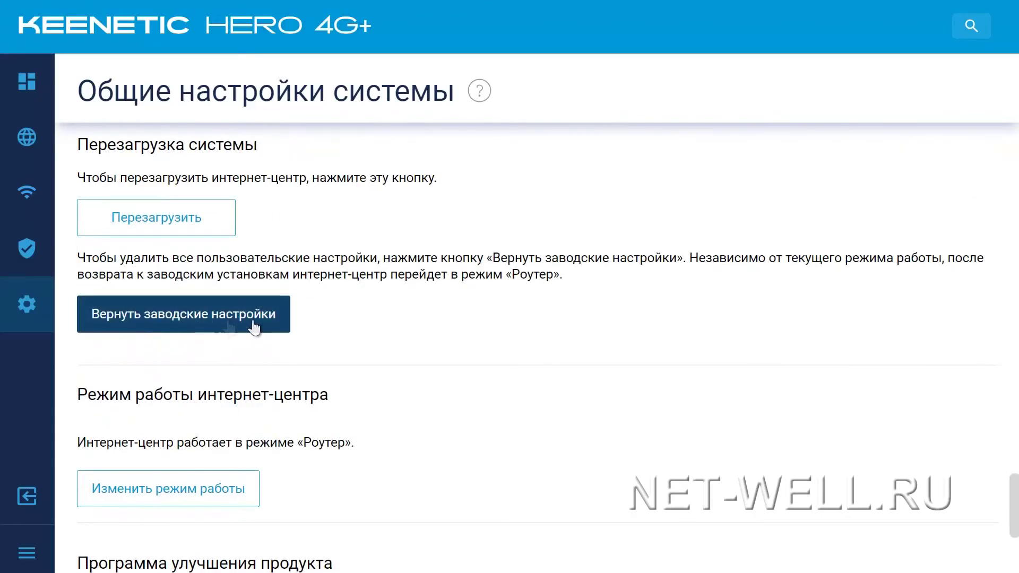
scroll(340, 340, down, 2)
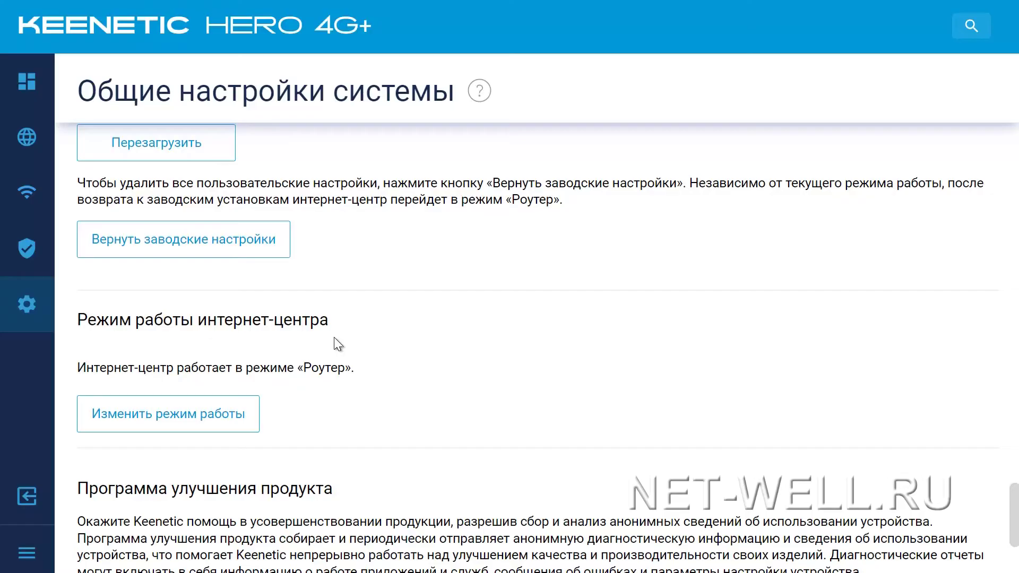
- Open the Приложения page with the router's drives and server applications
mouse_move(27, 305)
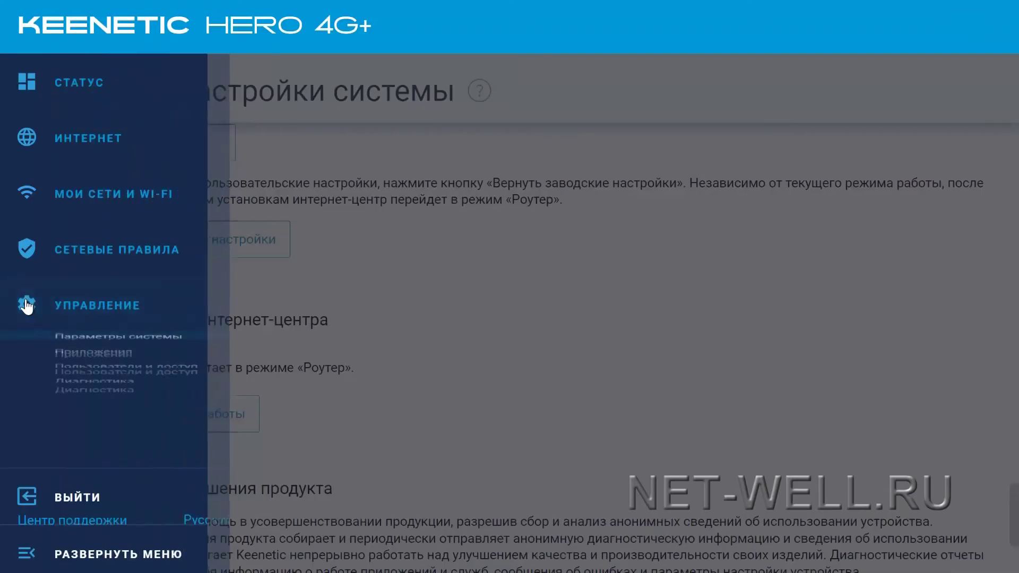
click(115, 362)
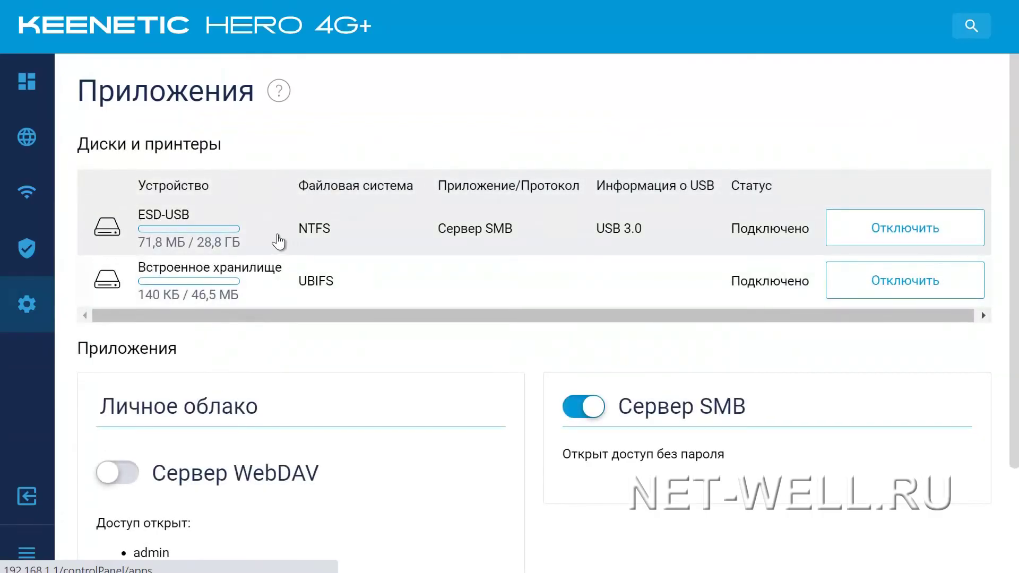
- View the files and folders stored on the ESD-USB drive, expanding its root, and close the file browser
click(278, 239)
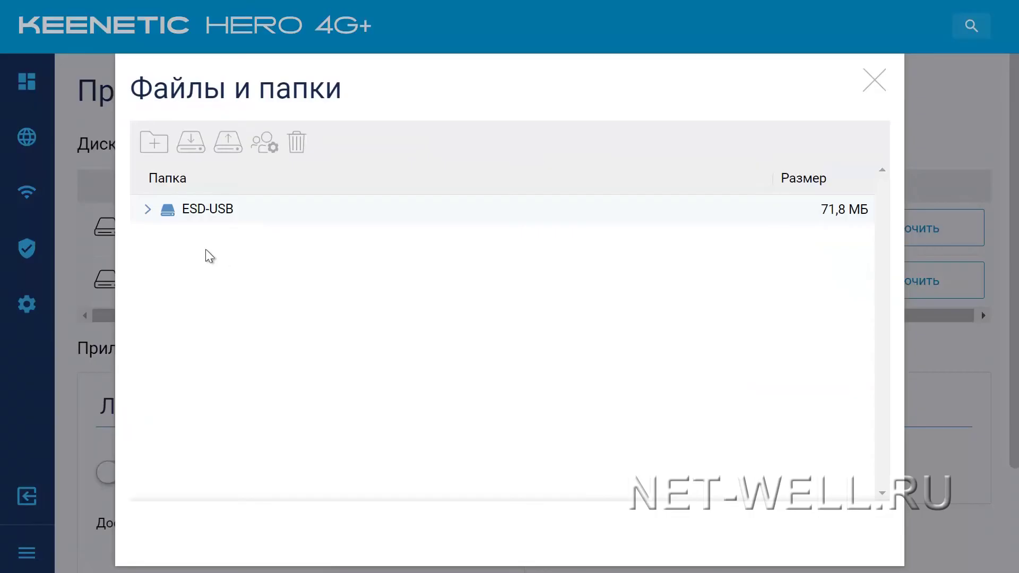
click(149, 210)
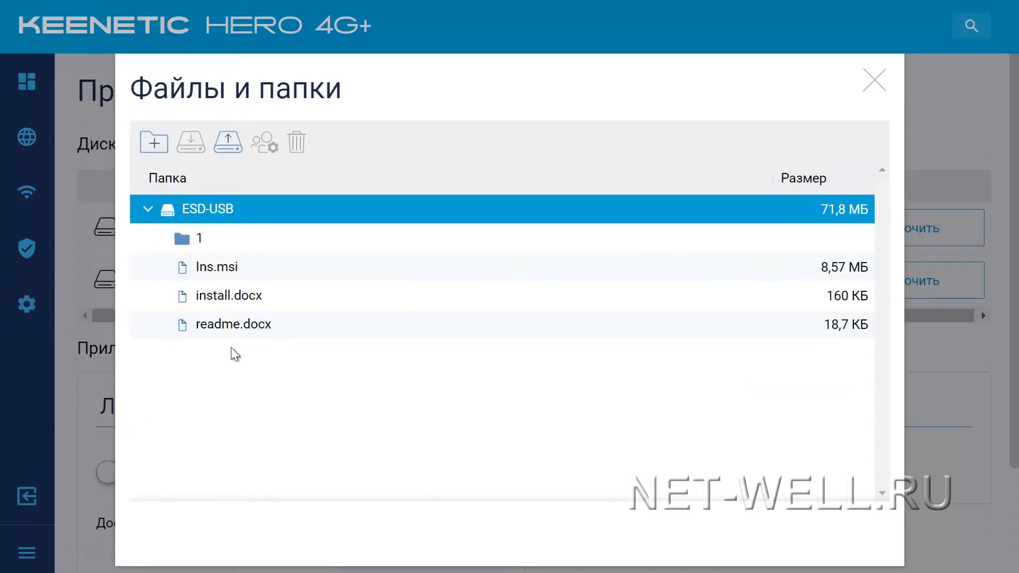
click(874, 85)
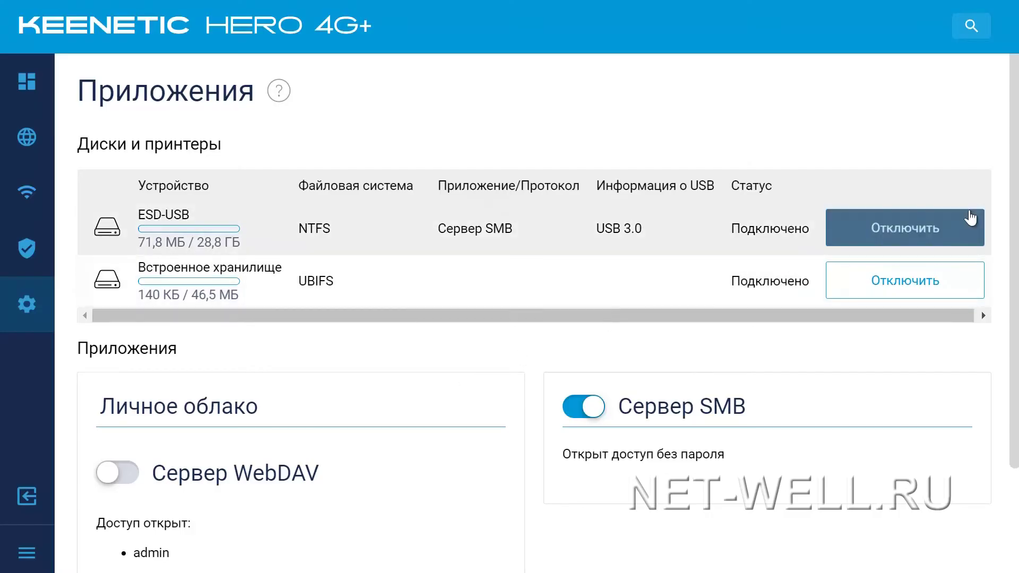
- Switch to Windows File Explorer, go to the network address \\192.168.1.1 and open the shared esd-usb folder
key(super+e)
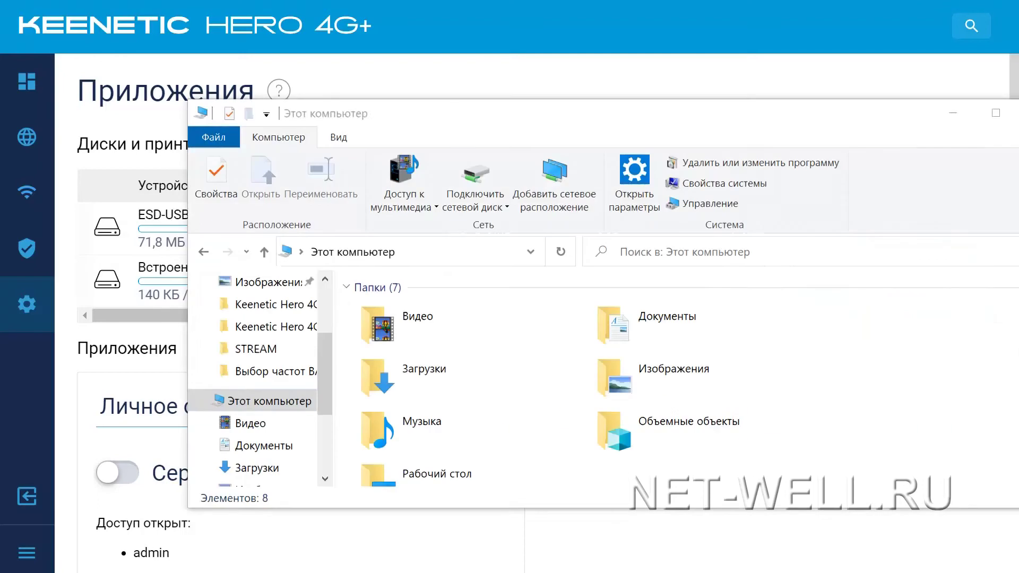
click(418, 255)
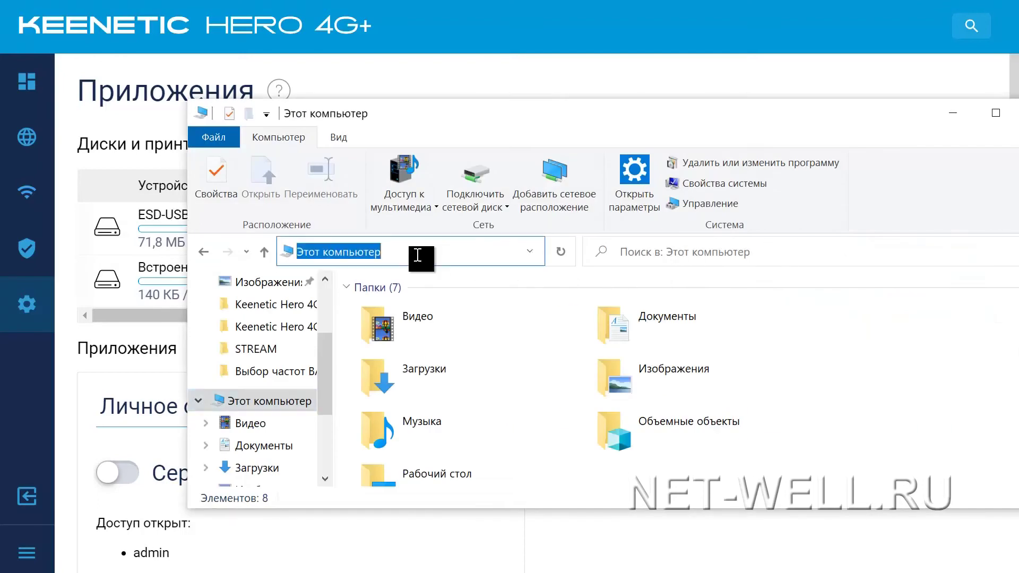
text(\\)
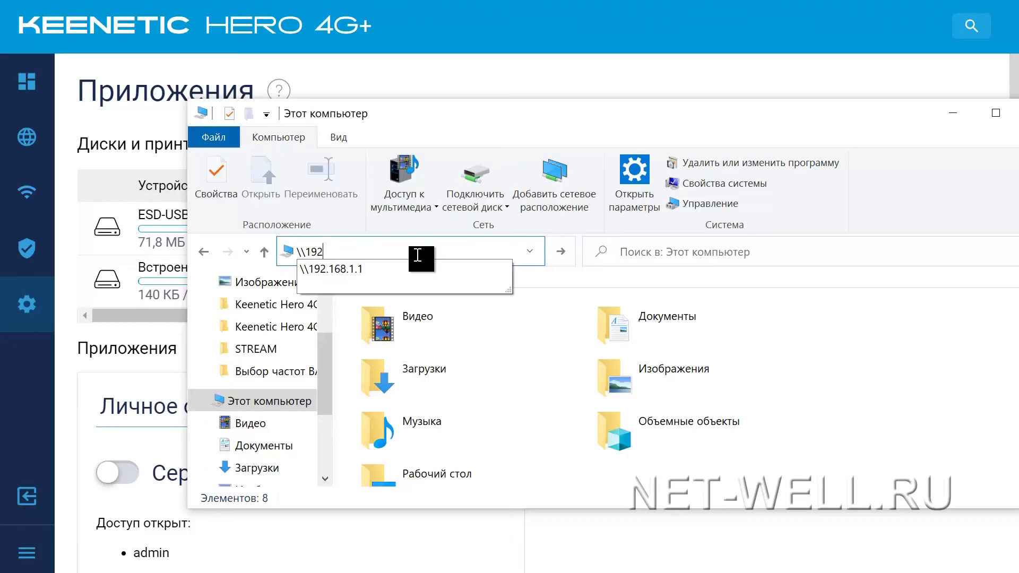
text(192)
key(Down)
key(Return)
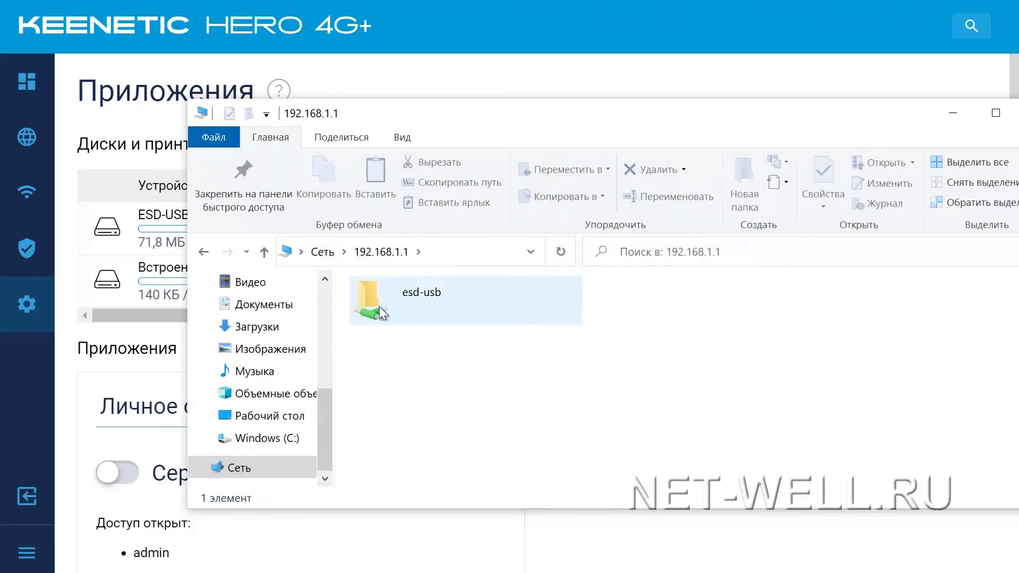
double_click(379, 307)
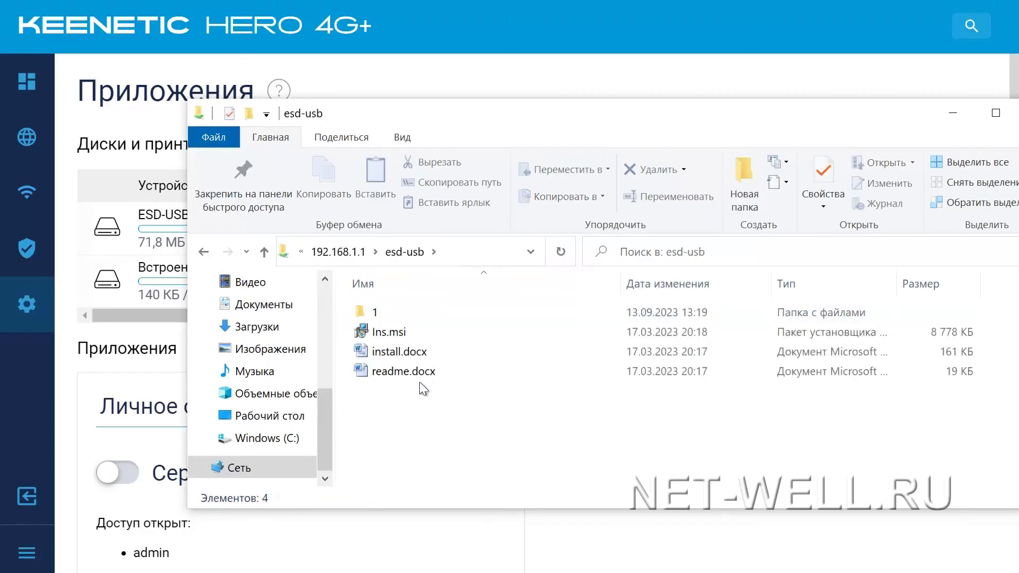
- Copy the share's path \\192.168.1.1\esd-usb and map it as network drive Z:, keeping reconnection at sign-in enabled
click(462, 254)
key(ctrl+c)
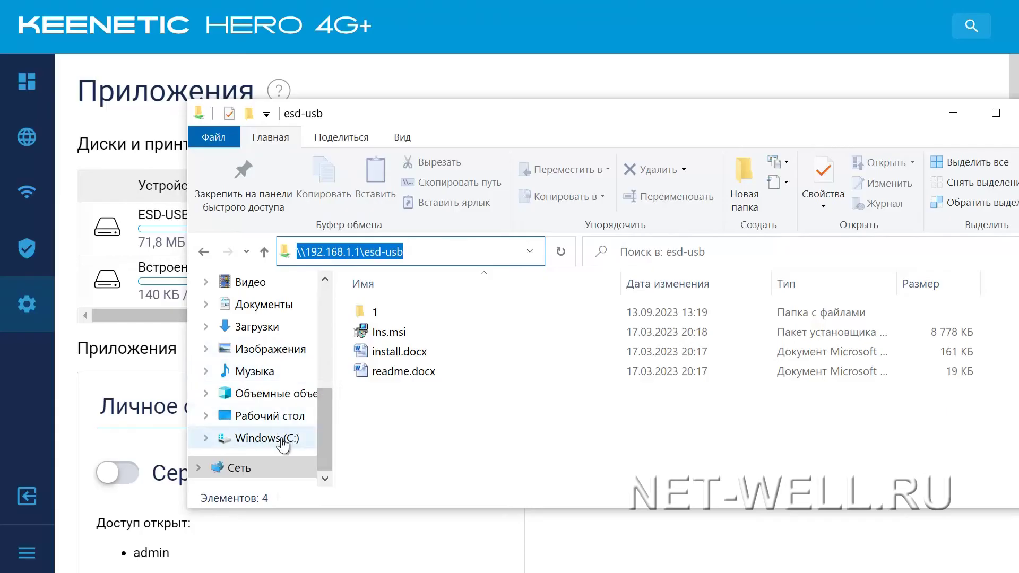
drag(320, 412, 323, 383)
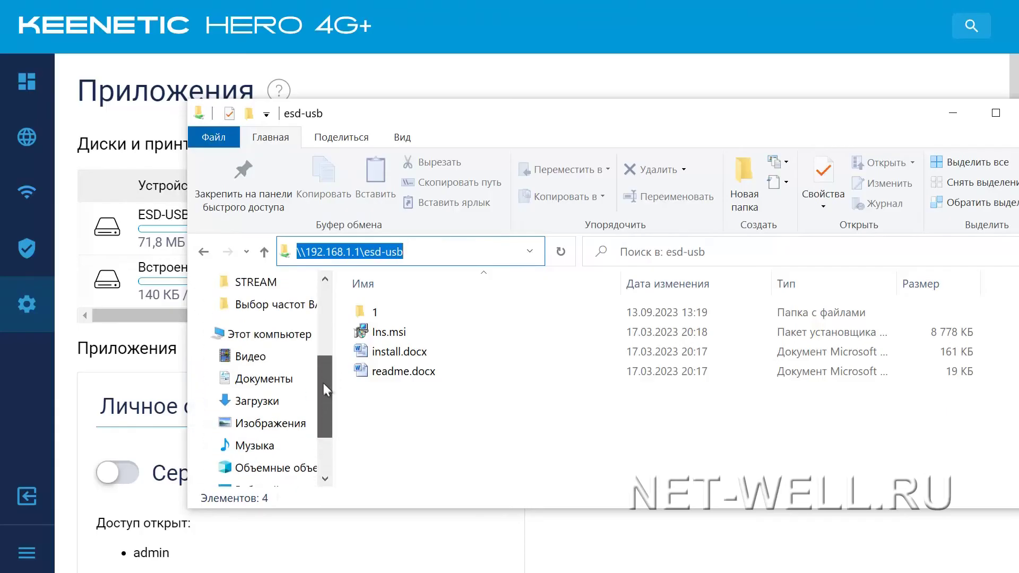
click(271, 335)
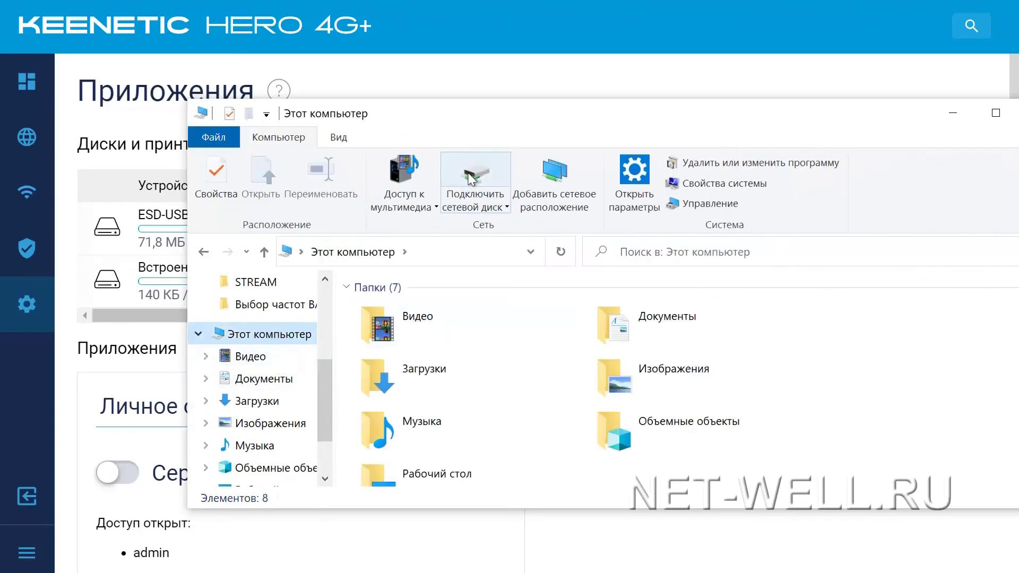
click(476, 173)
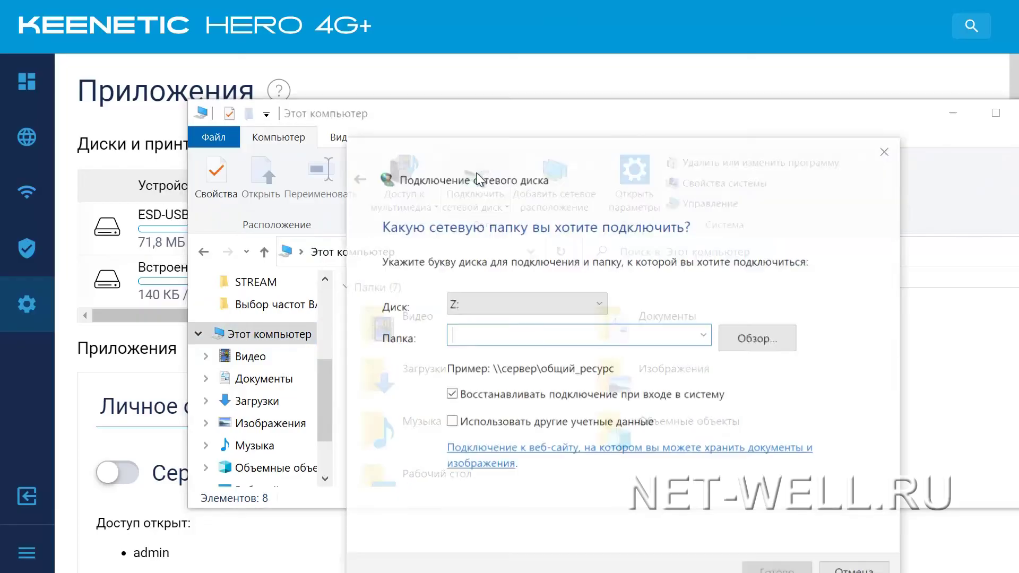
click(492, 306)
click(610, 302)
click(486, 332)
click(486, 331)
key(ctrl+v)
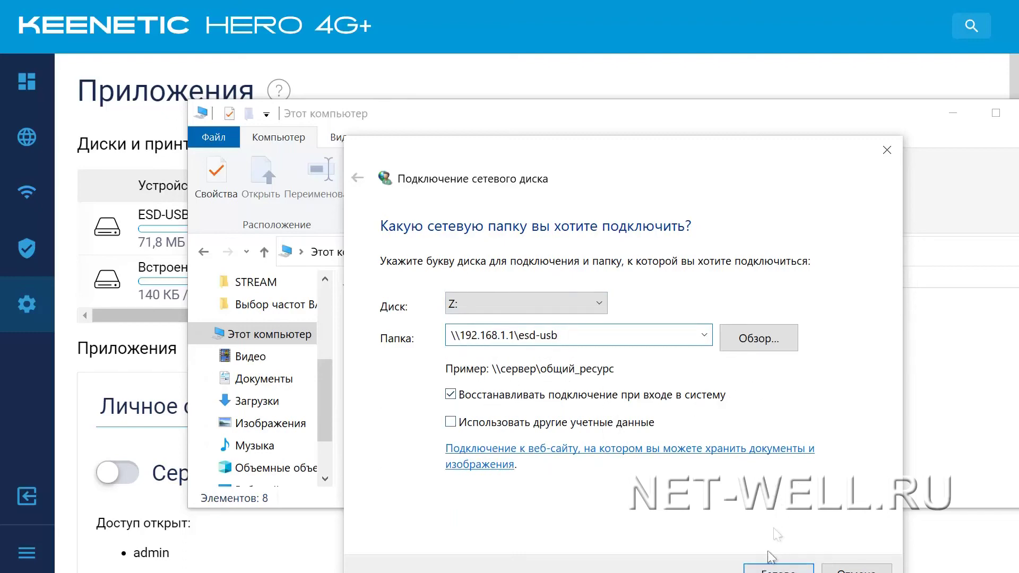
click(778, 569)
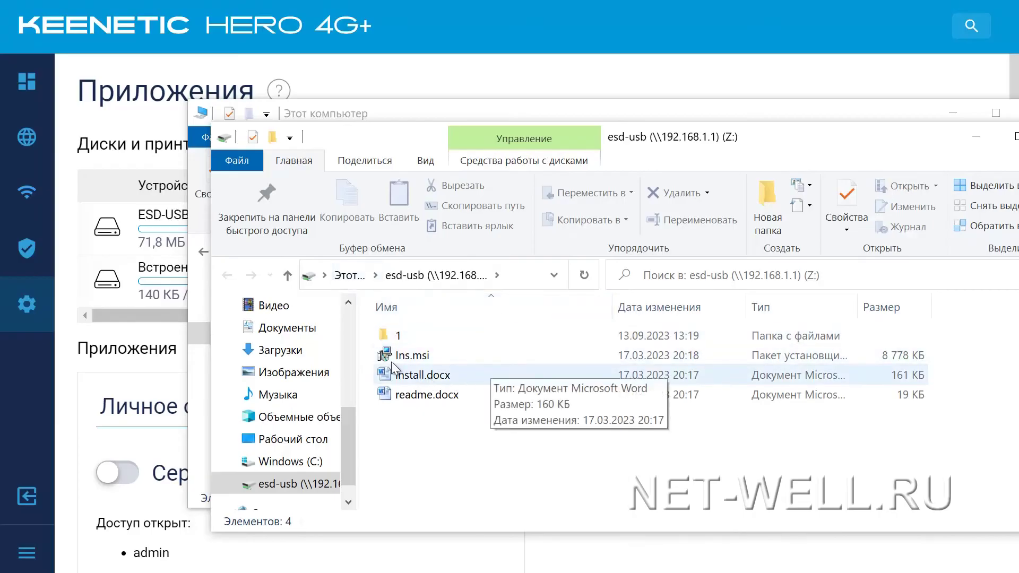
- Find the mapped Z: drive among the computer's network locations, look at its contents and return to the drive overview
click(350, 276)
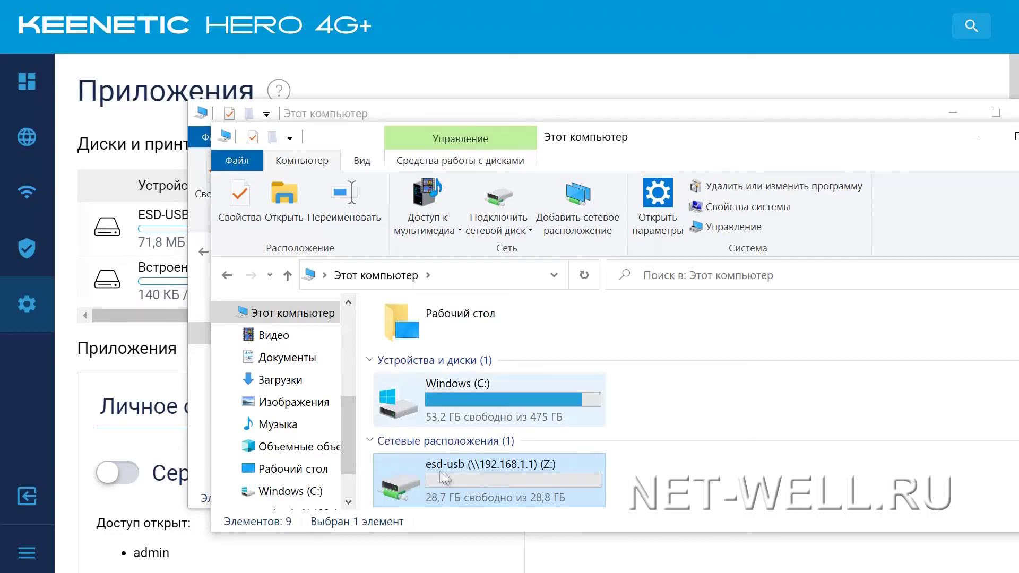
mouse_move(449, 469)
double_click(457, 469)
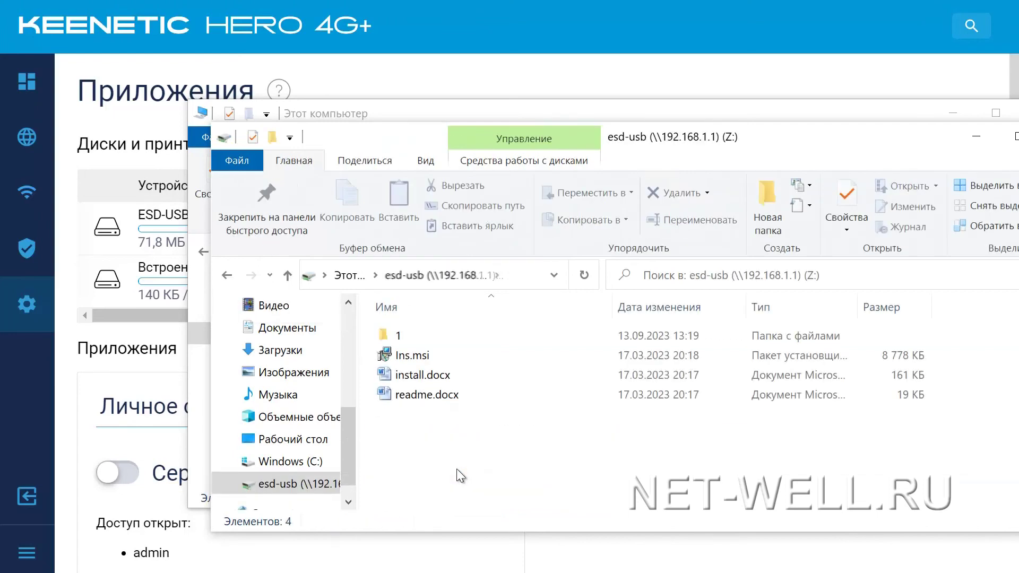
key(alt+Left)
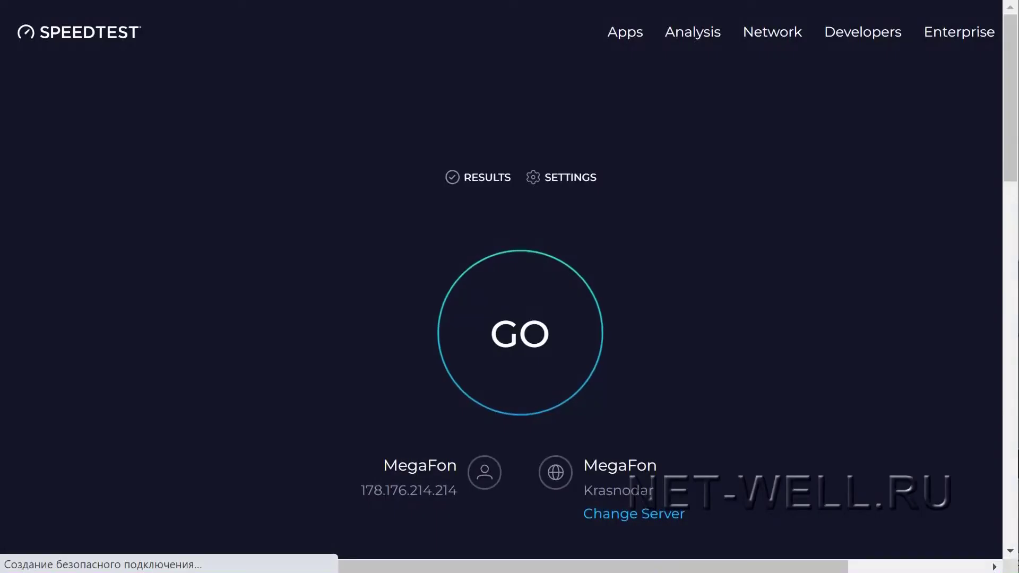
- Run a connection speed test on the Speedtest site and view its download and upload readings
click(529, 342)
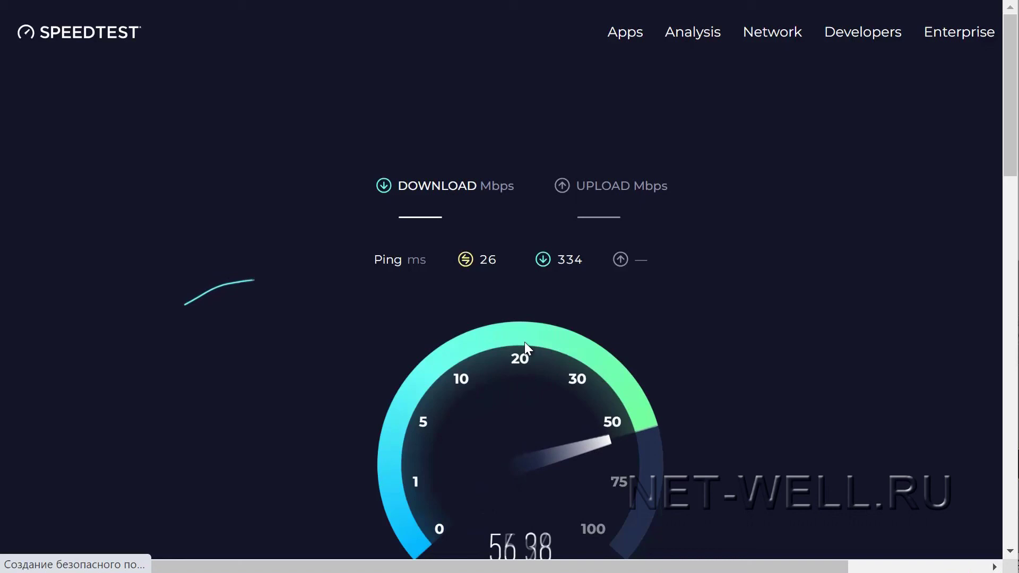
scroll(563, 326, down, 2)
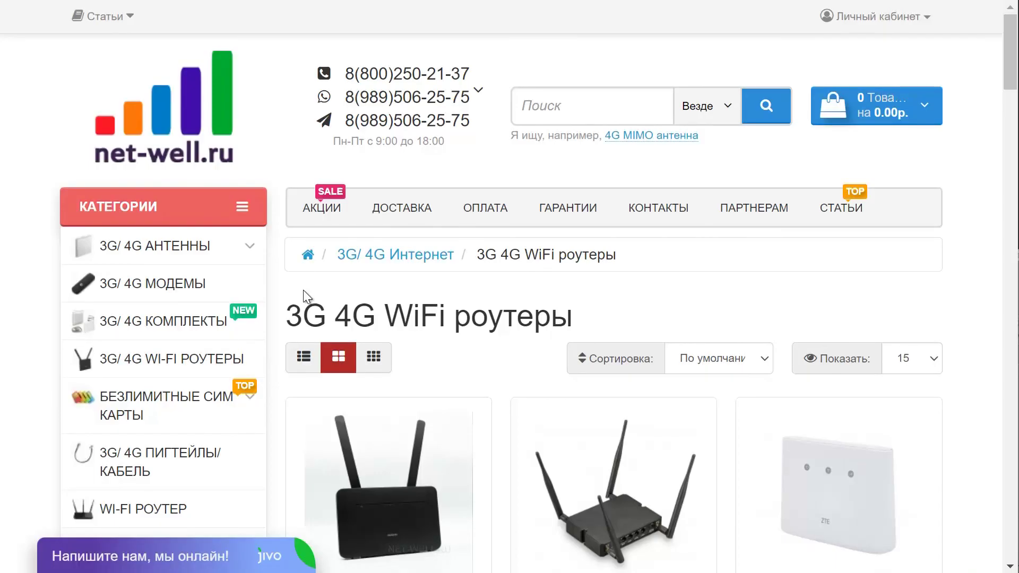
- Look through the 3G 4G WiFi роутеры category of the net-well.ru store and return to its beginning
scroll(303, 290, down, 3)
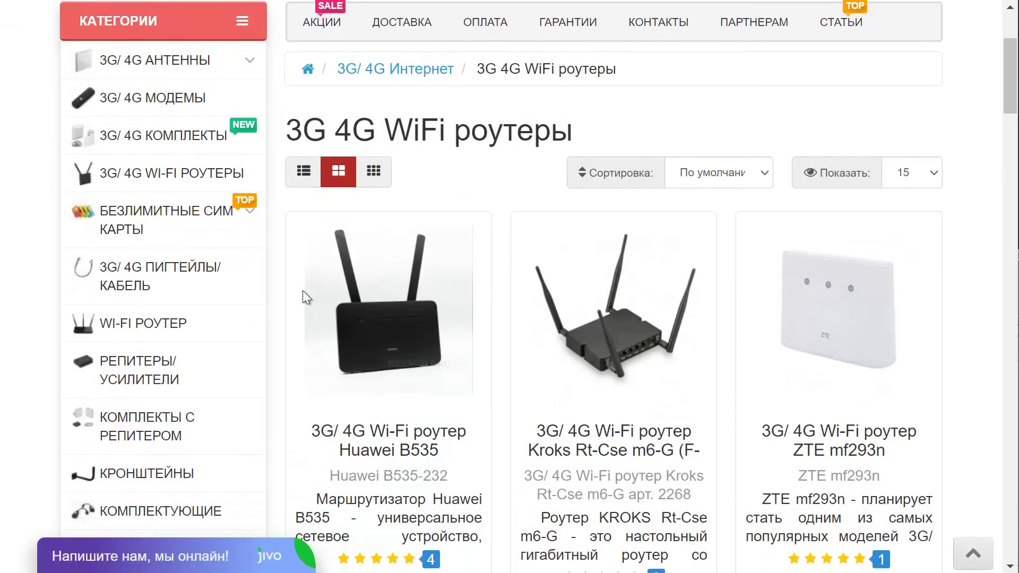
scroll(302, 290, down, 5)
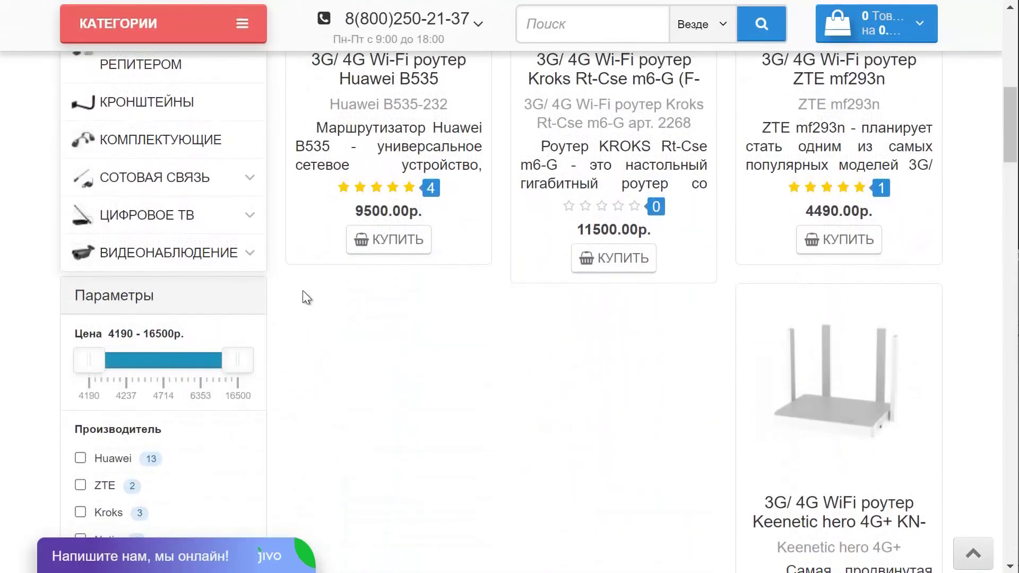
scroll(302, 291, down, 6)
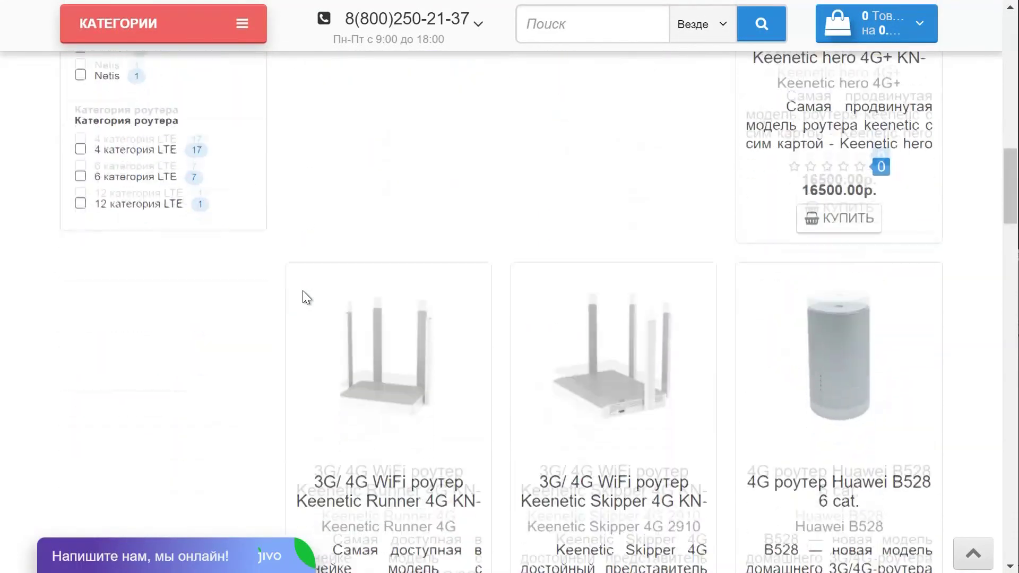
scroll(303, 290, up, 10)
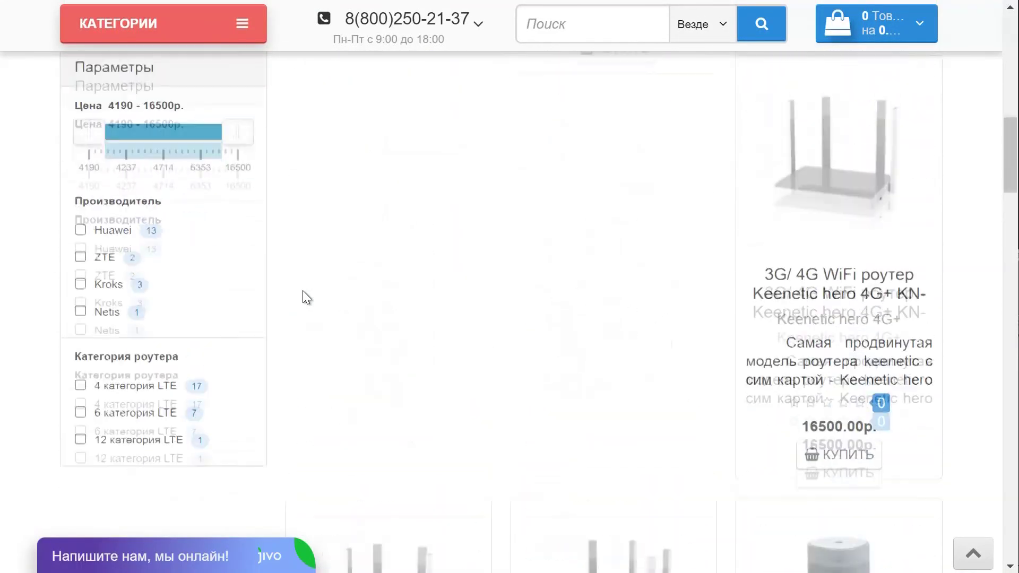
scroll(302, 291, up, 5)
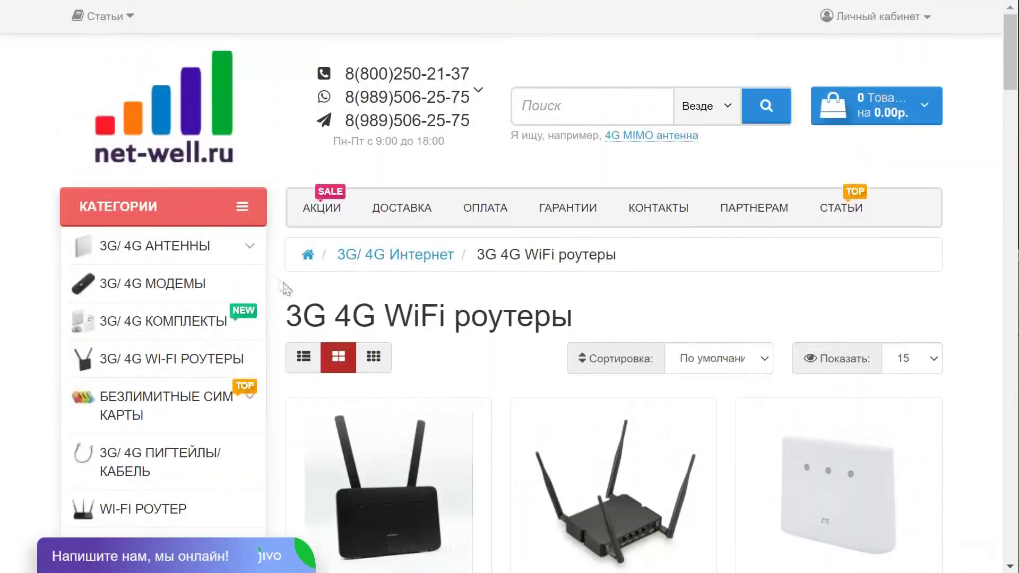
- Open the 3G/ 4G антенны category of the store and look through the antennas on offer
mouse_move(191, 255)
click(191, 255)
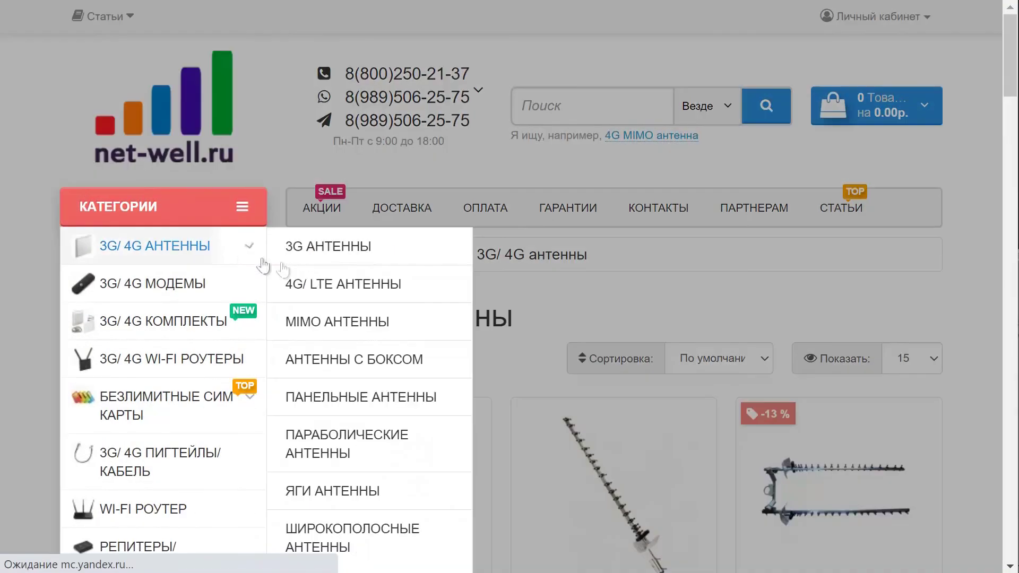
scroll(535, 350, down, 3)
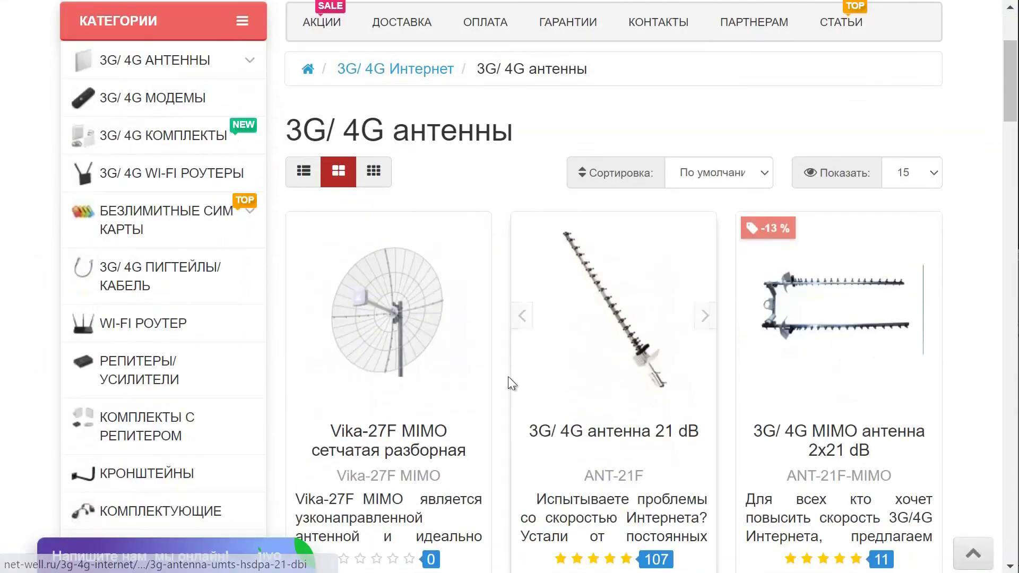
scroll(501, 387, down, 3)
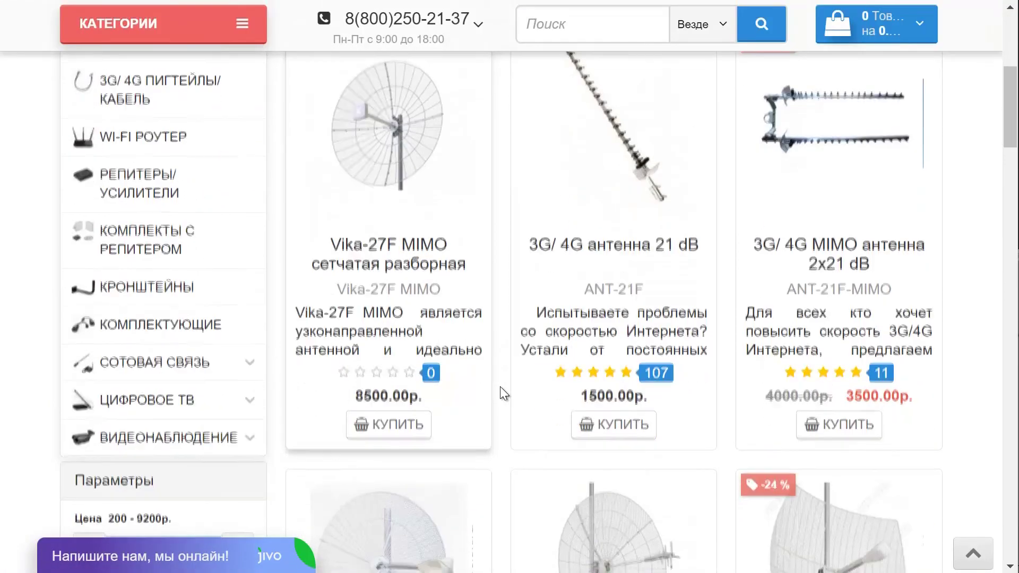
scroll(500, 393, down, 5)
scroll(500, 386, down, 7)
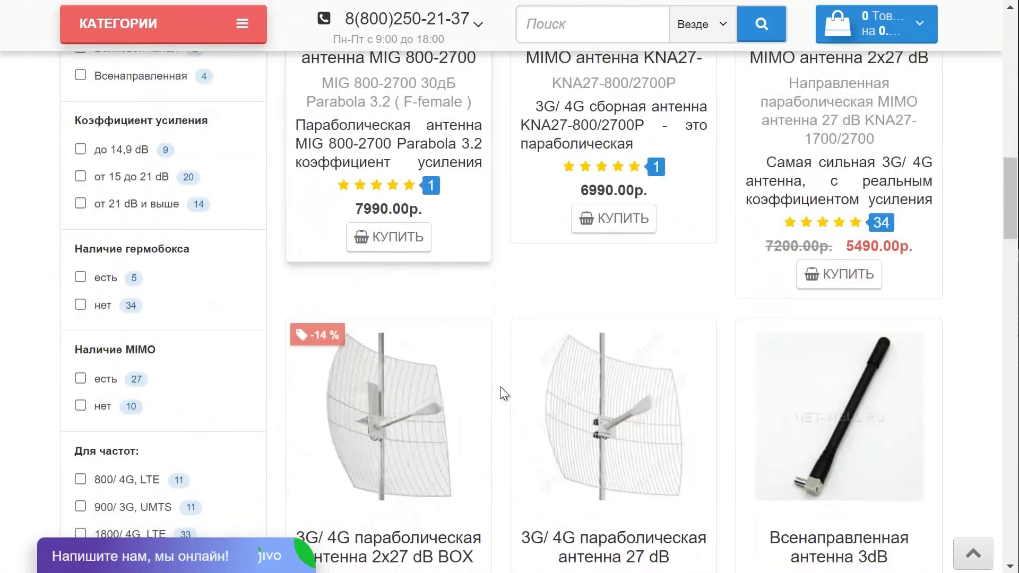
scroll(499, 387, down, 5)
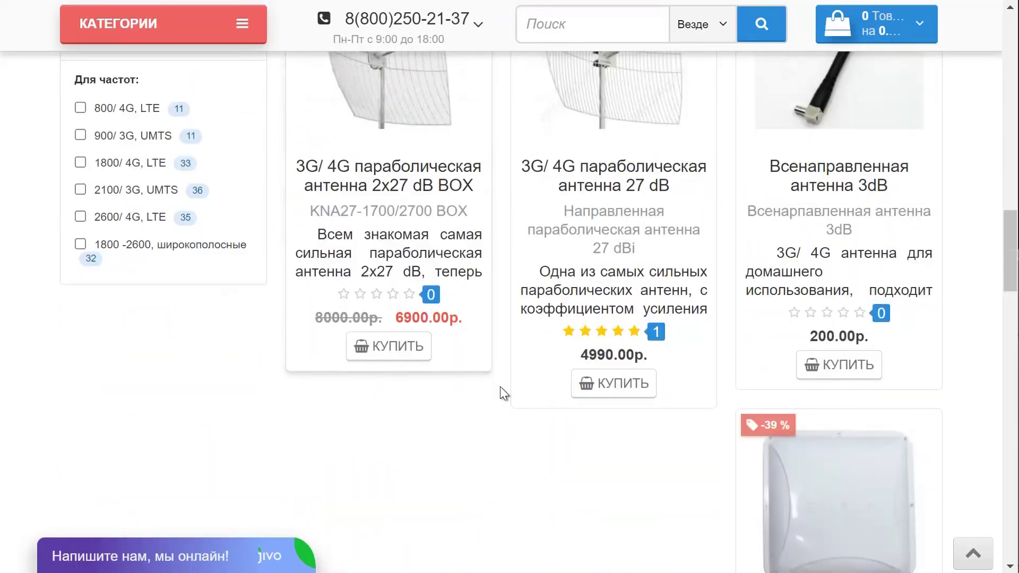
scroll(499, 386, down, 10)
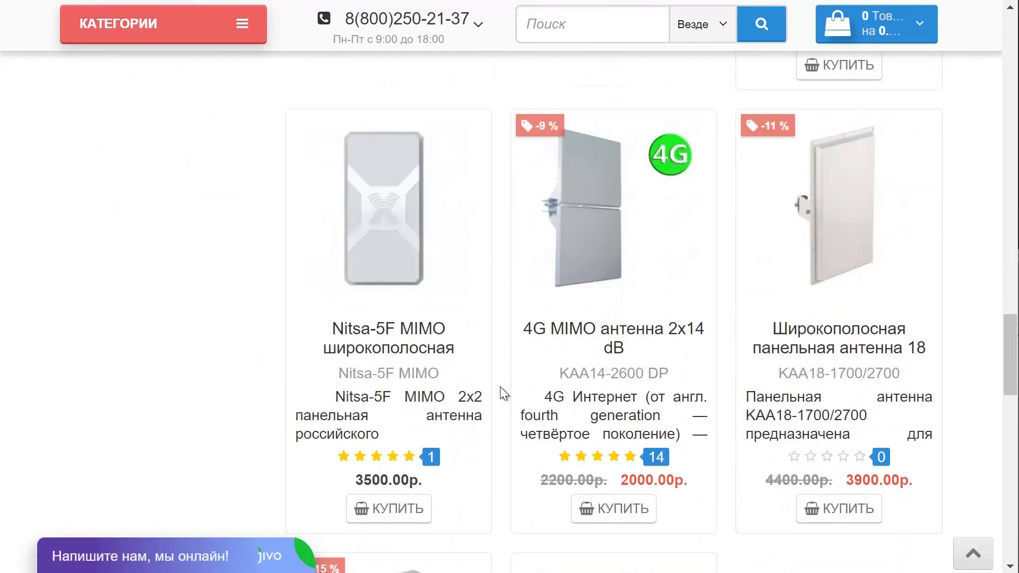